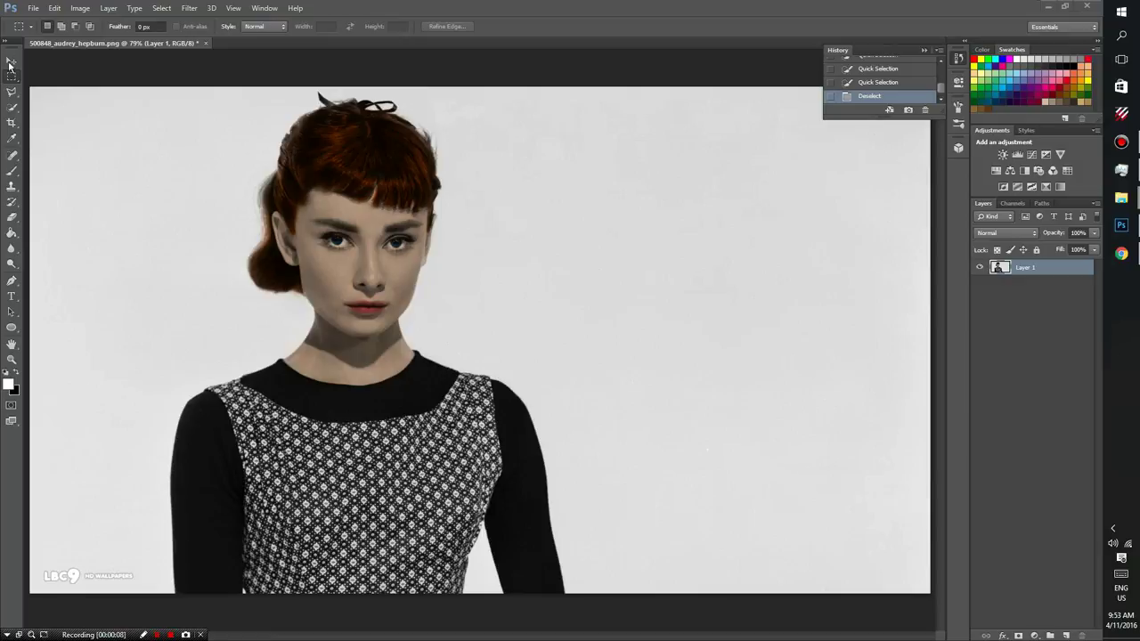
Quick-select the woman's hair, face, neck, black collar and right sleeve, leaving the grey backdrop out
{"action": "left_click", "coordinate": [11, 108]}
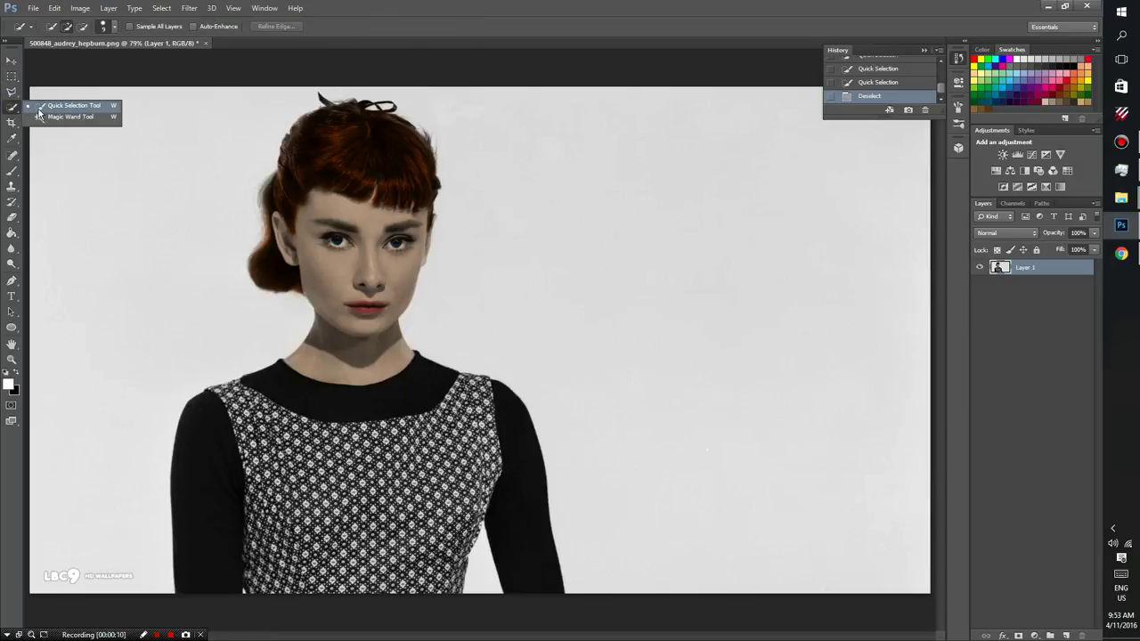
{"action": "left_click", "coordinate": [39, 110]}
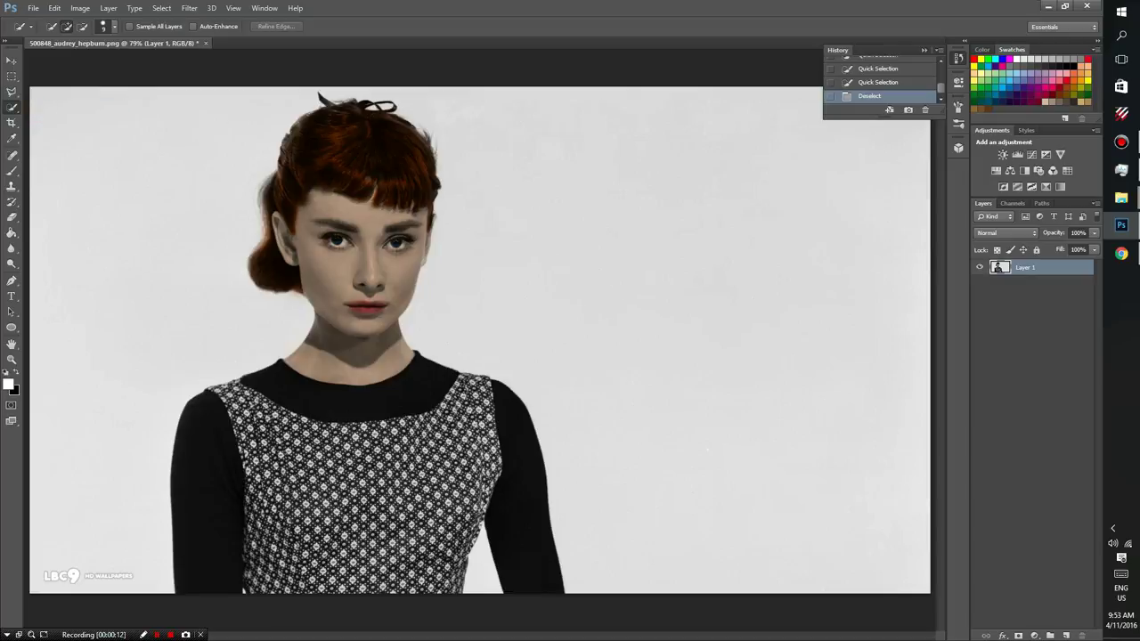
{"action": "left_click_drag", "start_coordinate": [359, 126], "coordinate": [348, 299]}
{"action": "mouse_move", "coordinate": [341, 345]}
{"action": "left_mouse_down"}
{"action": "mouse_move", "coordinate": [328, 410]}
{"action": "mouse_move", "coordinate": [214, 499]}
{"action": "left_mouse_up"}
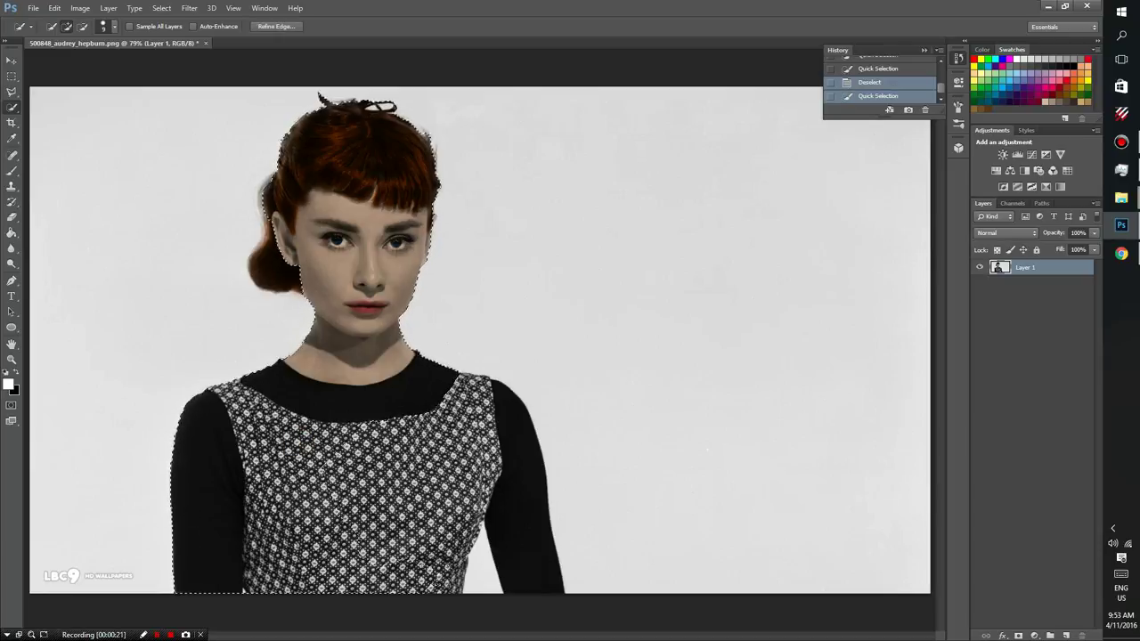
{"action": "left_click_drag", "start_coordinate": [512, 418], "coordinate": [535, 517]}
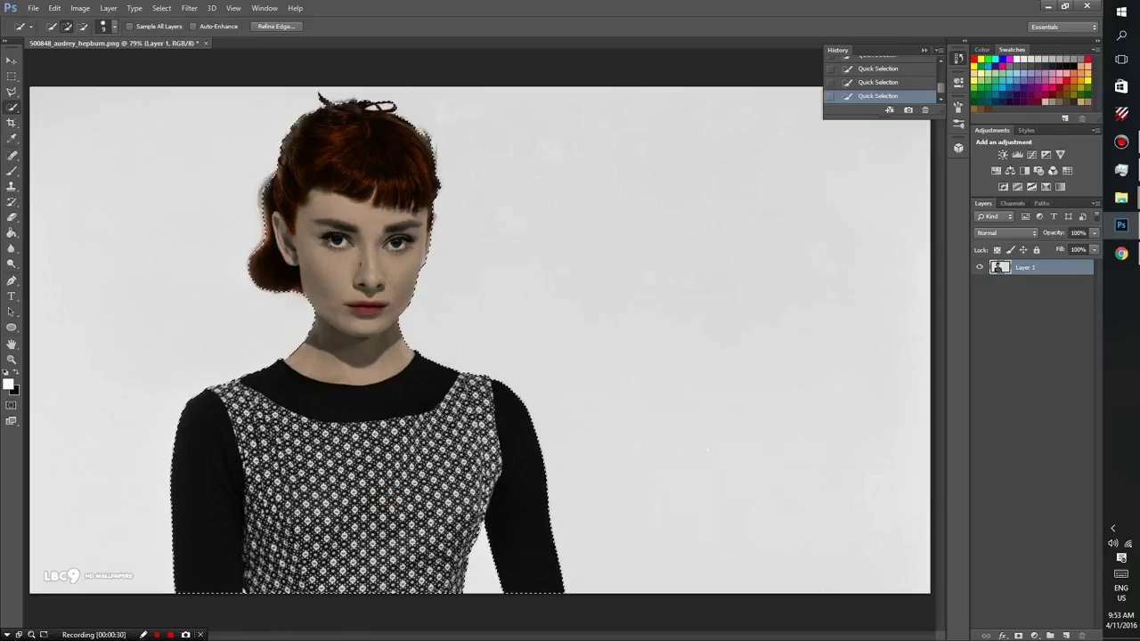
{"action": "right_click", "coordinate": [364, 456]}
{"action": "left_click", "coordinate": [497, 207]}
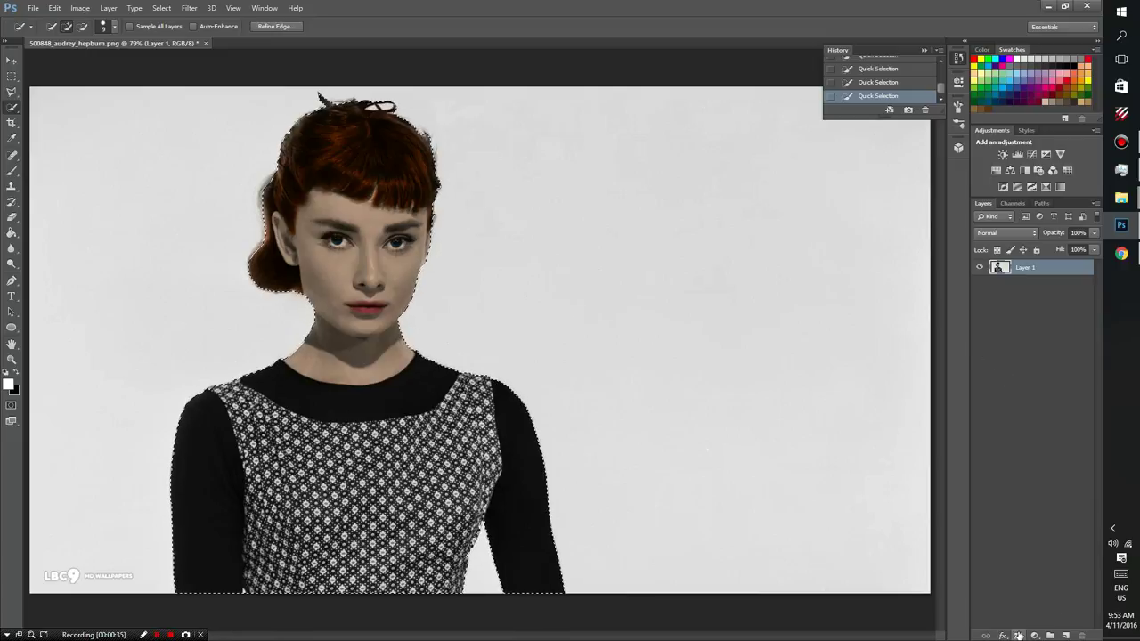
Mask out the backdrop from the selection and refine the mask edge along the top of the hair
{"action": "left_click", "coordinate": [1019, 635]}
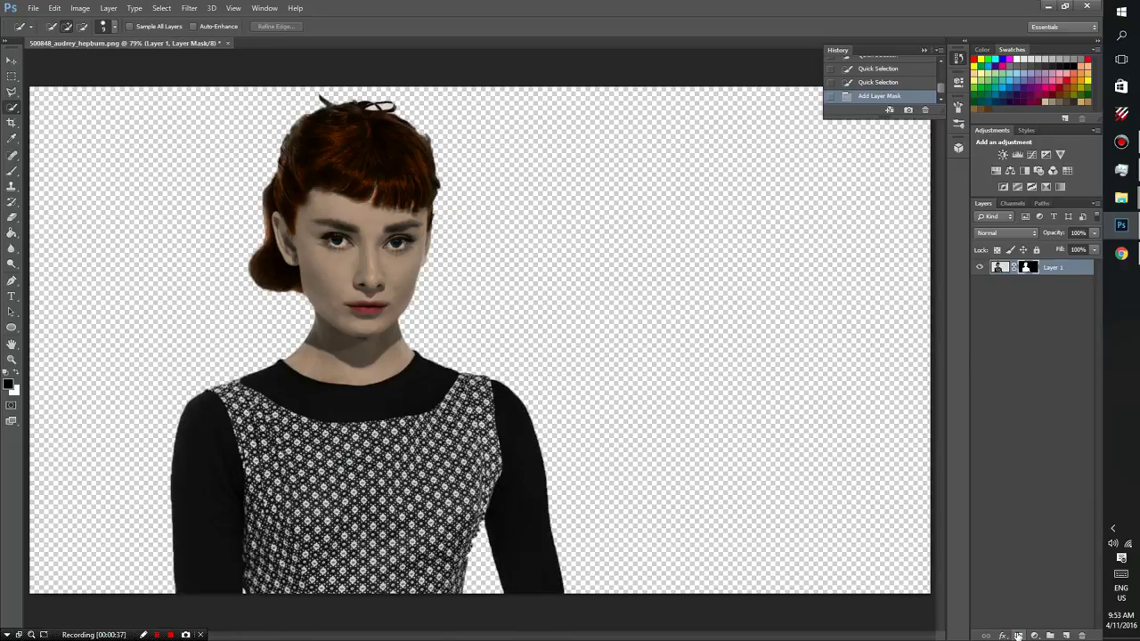
{"action": "right_click", "coordinate": [1029, 268]}
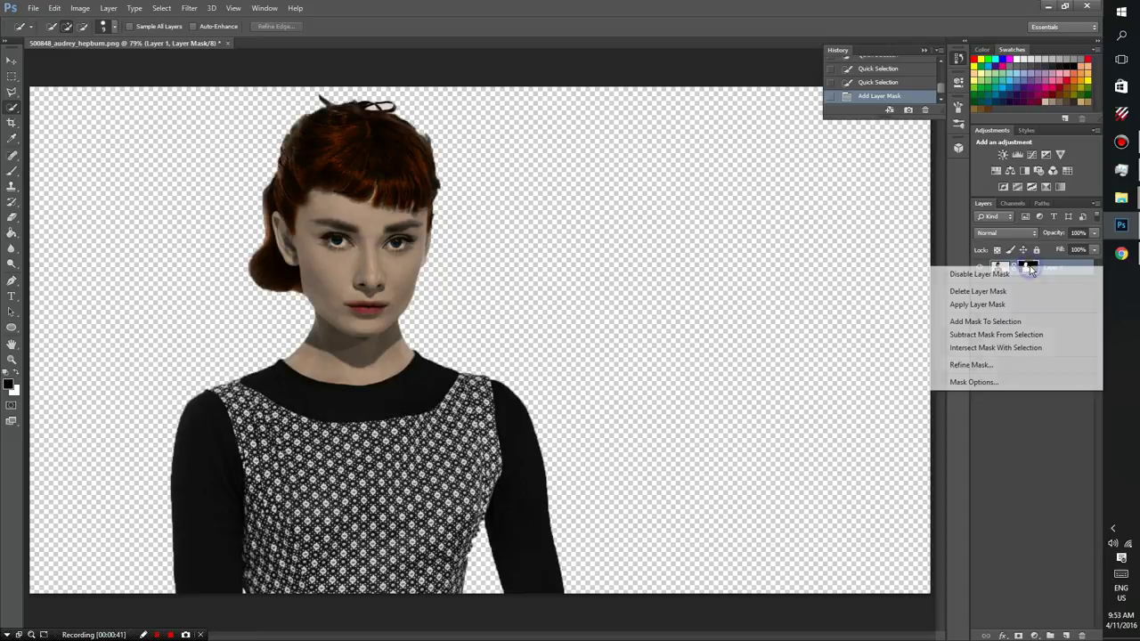
{"action": "left_click", "coordinate": [990, 364]}
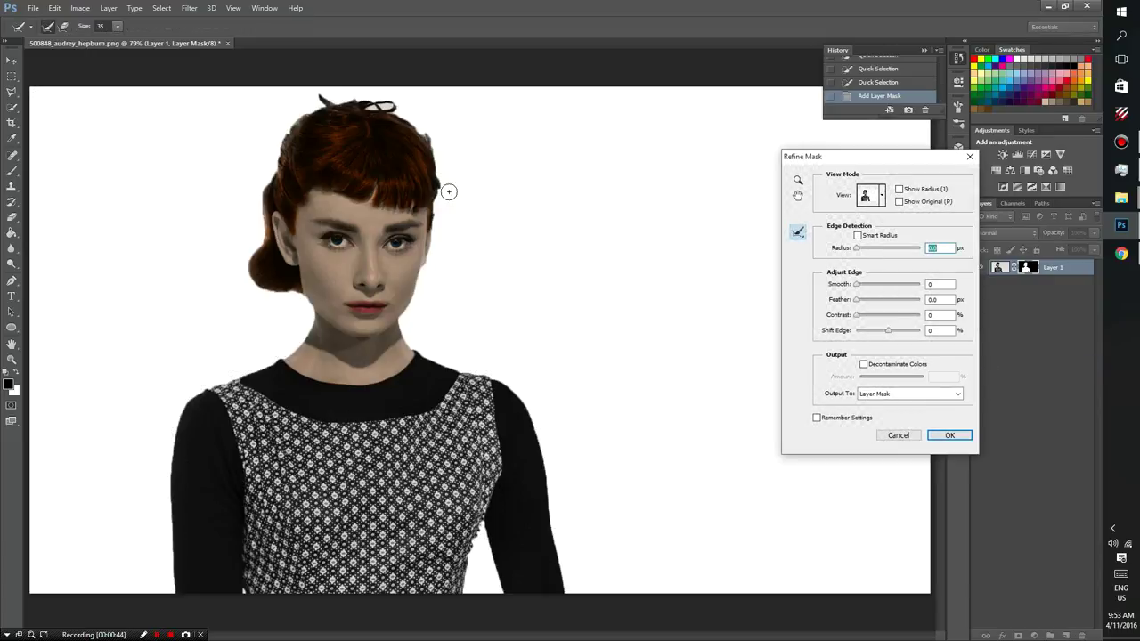
{"action": "mouse_move", "coordinate": [389, 107]}
{"action": "left_mouse_down"}
{"action": "mouse_move", "coordinate": [314, 101]}
{"action": "mouse_move", "coordinate": [255, 224]}
{"action": "mouse_move", "coordinate": [257, 249]}
{"action": "left_mouse_up"}
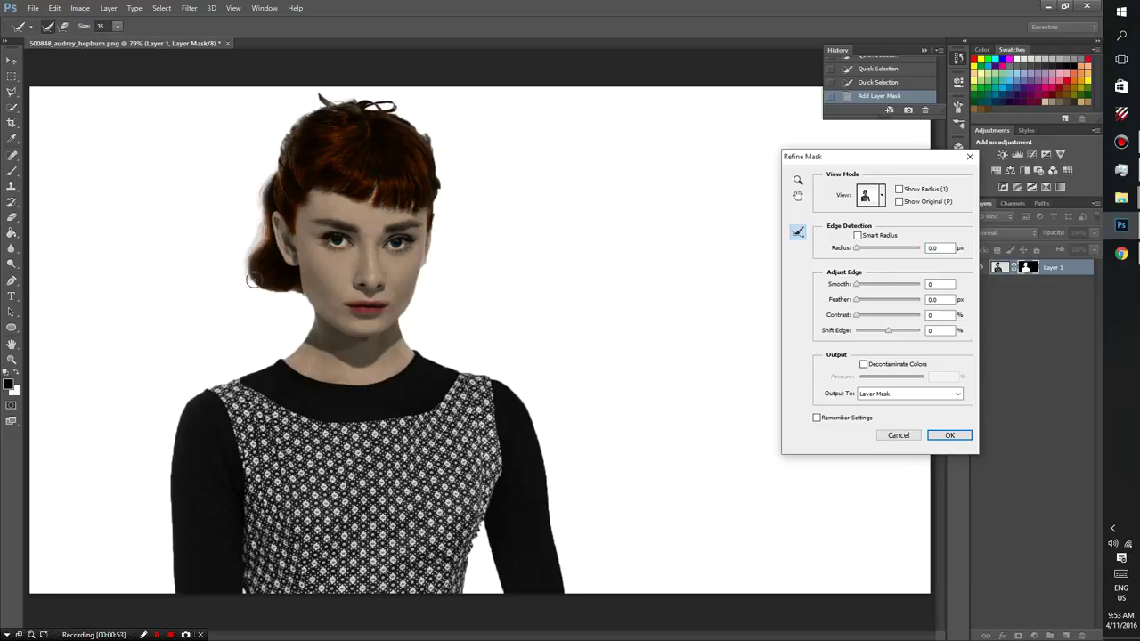
{"action": "left_click", "coordinate": [950, 436]}
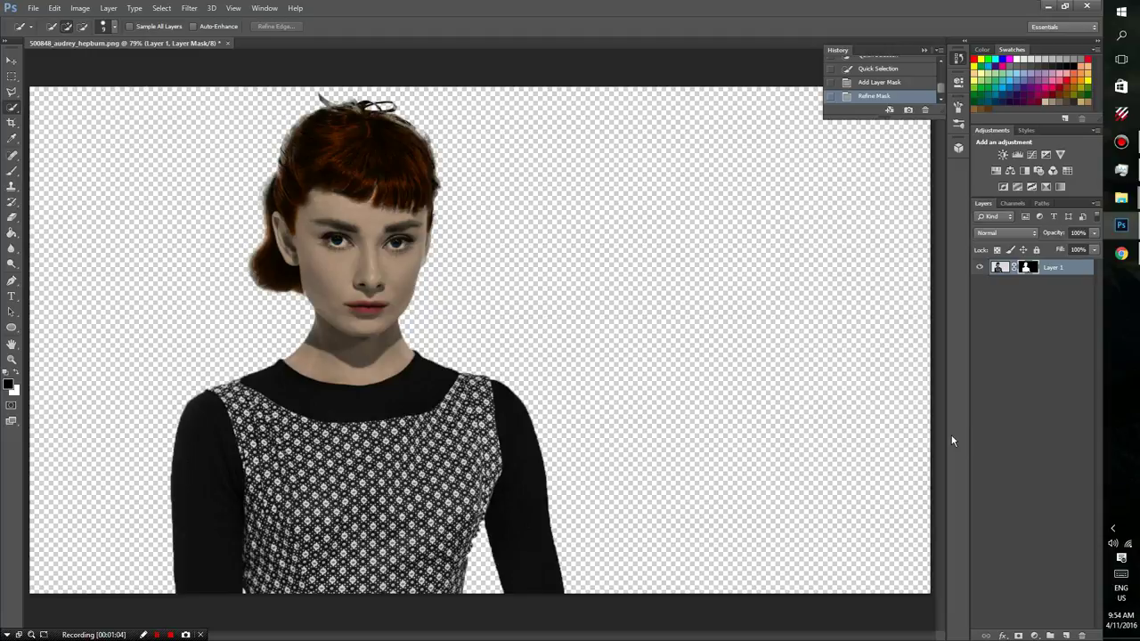
Apply Layer 1's mask and place a new white-filled layer beneath the portrait
{"action": "right_click", "coordinate": [1029, 274]}
{"action": "left_click", "coordinate": [996, 311]}
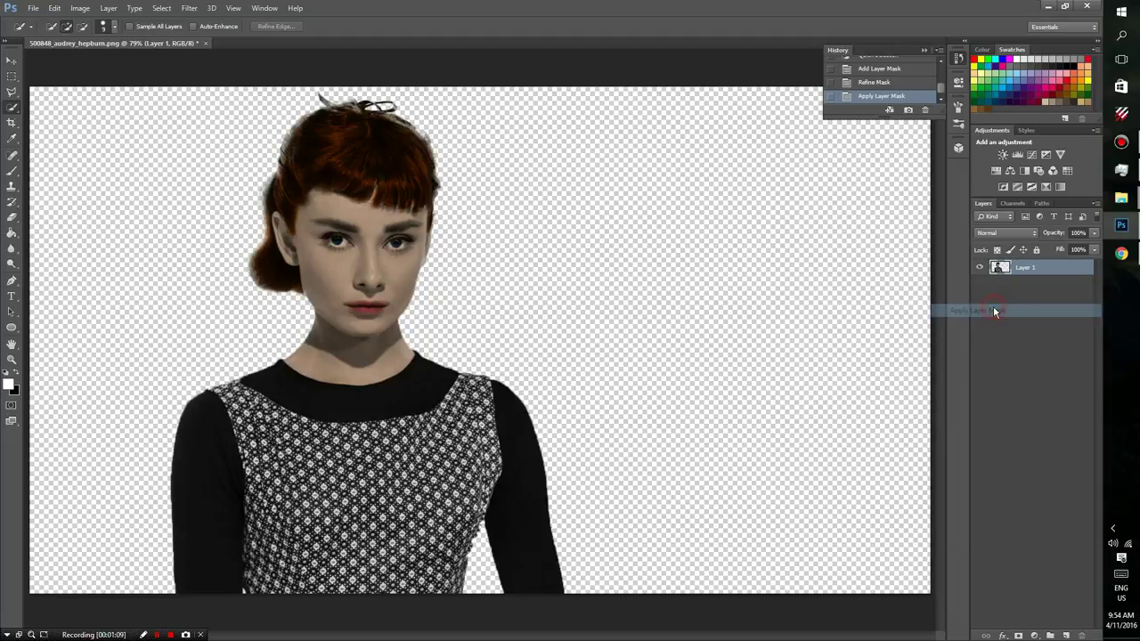
{"action": "left_click", "coordinate": [1066, 635]}
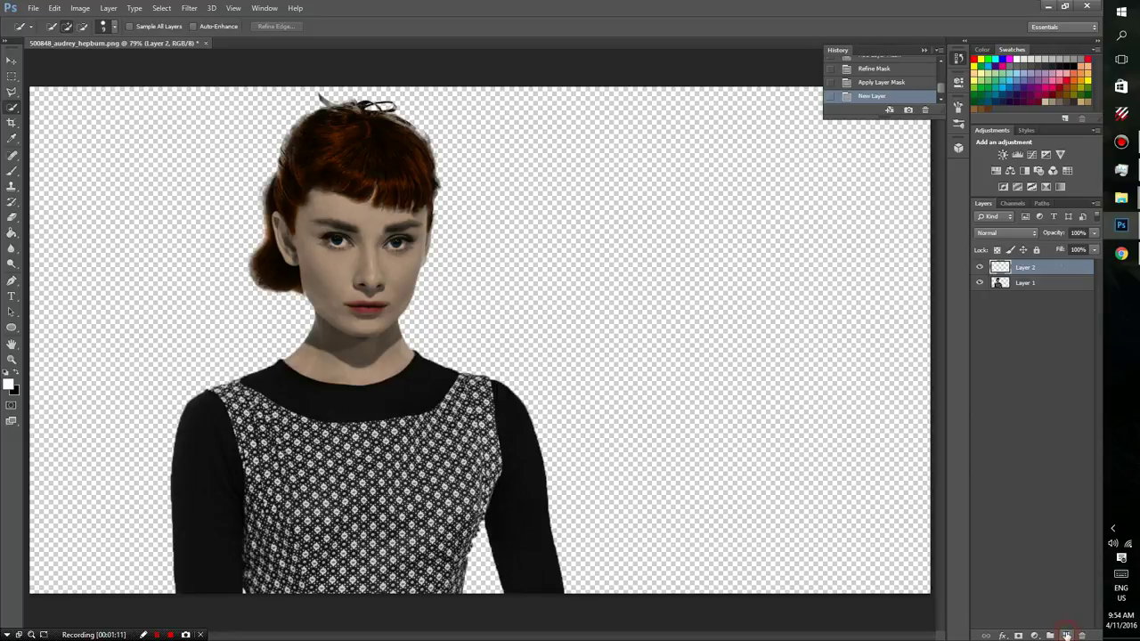
{"action": "left_click", "coordinate": [12, 233]}
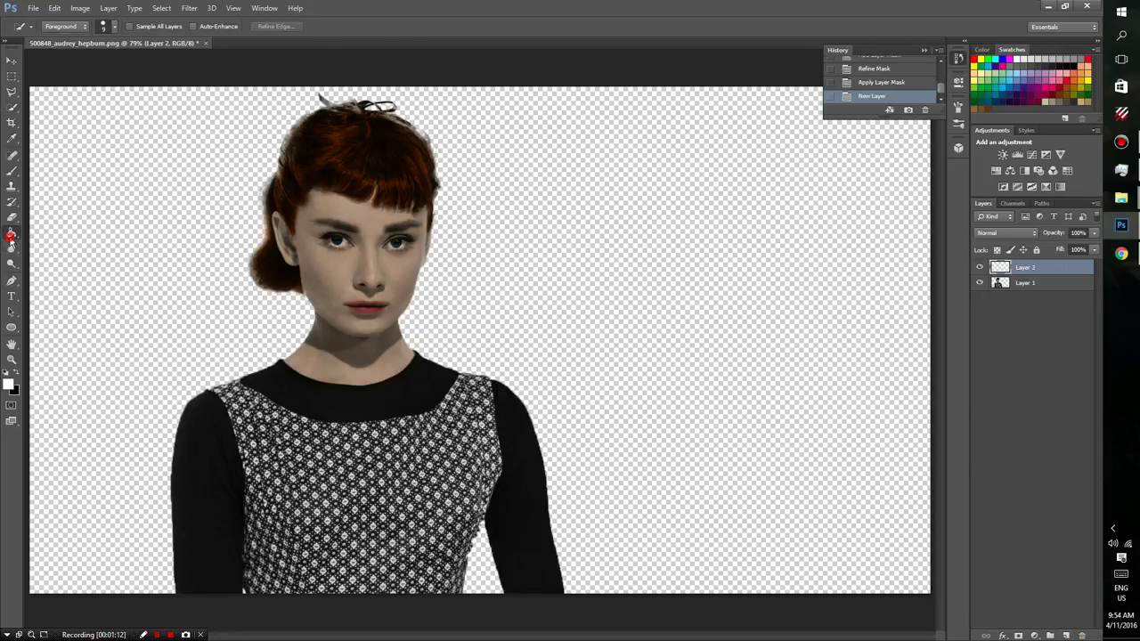
{"action": "left_click", "coordinate": [580, 195]}
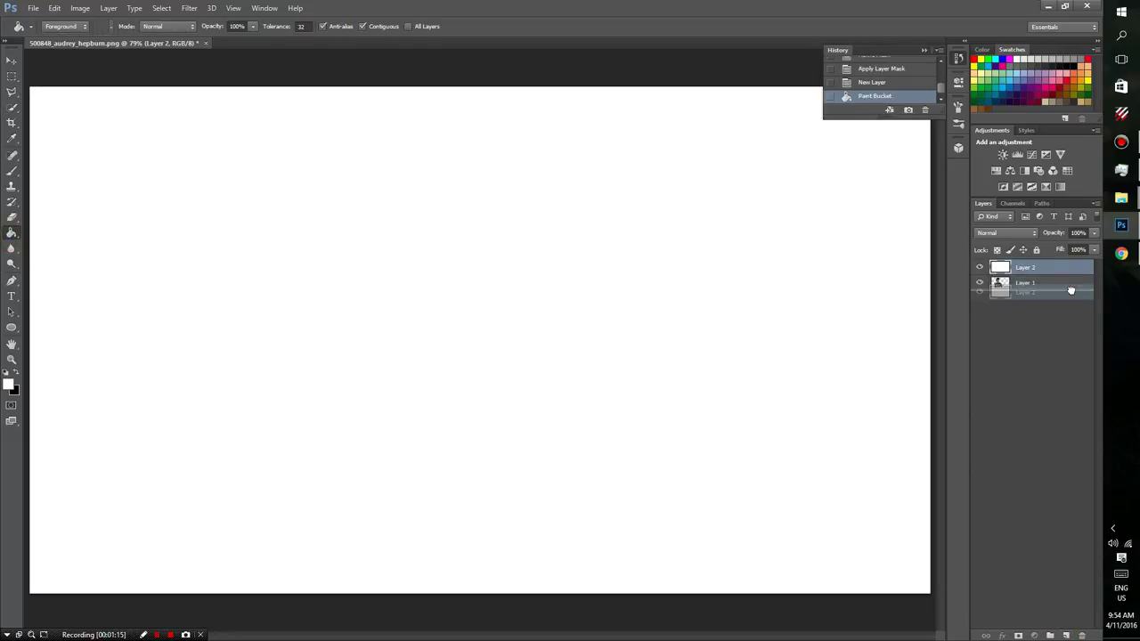
{"action": "left_click_drag", "start_coordinate": [1074, 267], "coordinate": [1072, 289]}
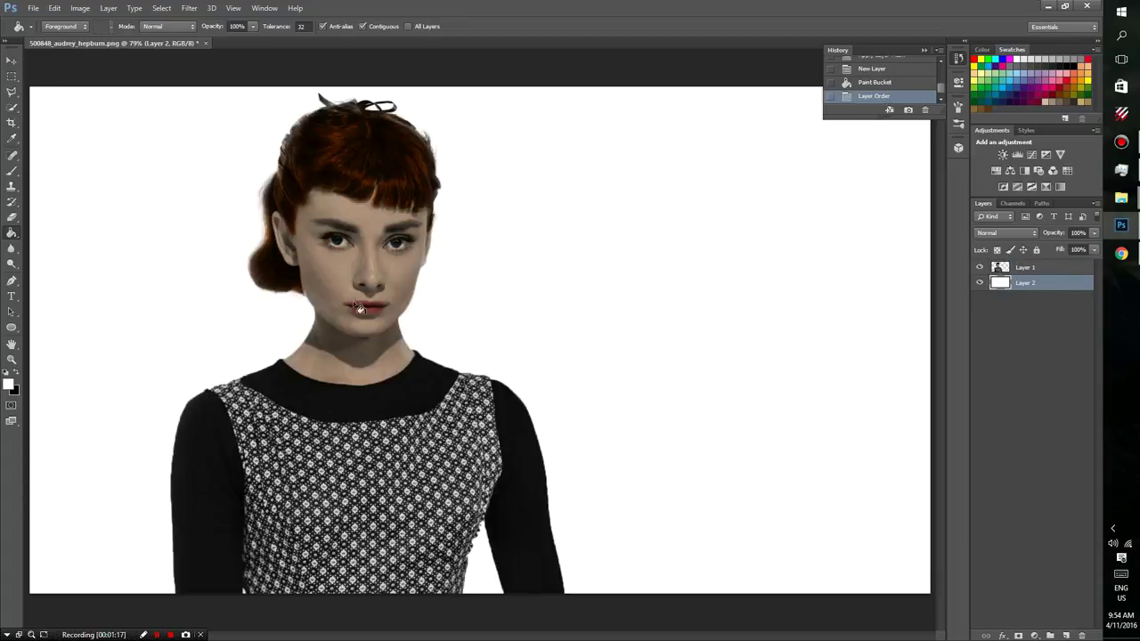
{"action": "left_click", "coordinate": [1012, 267]}
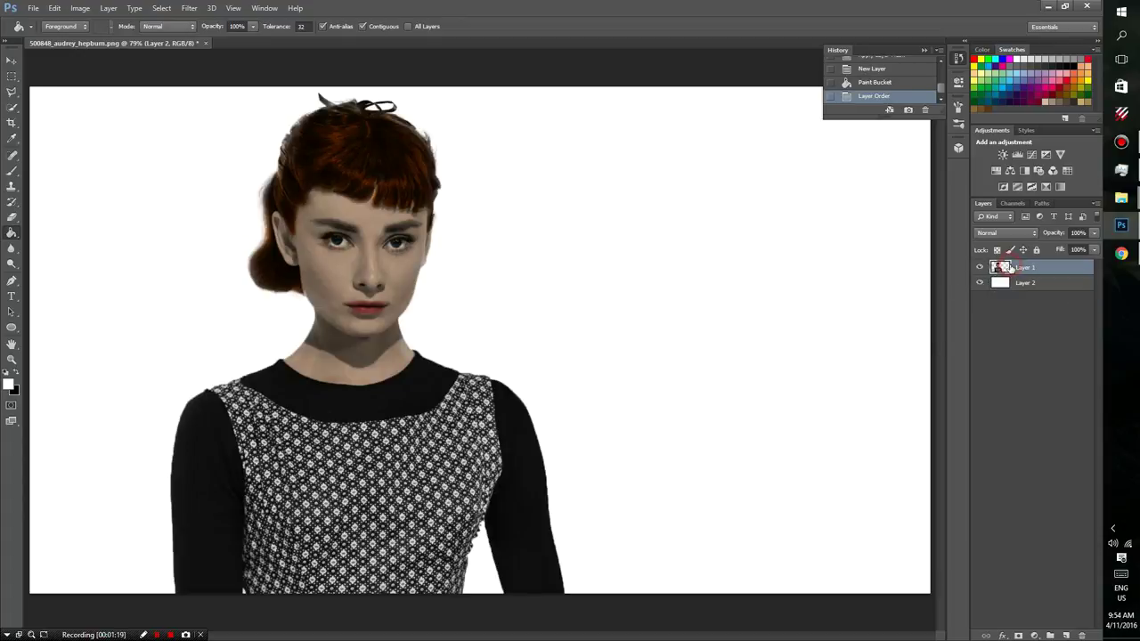
{"action": "left_click", "coordinate": [11, 62]}
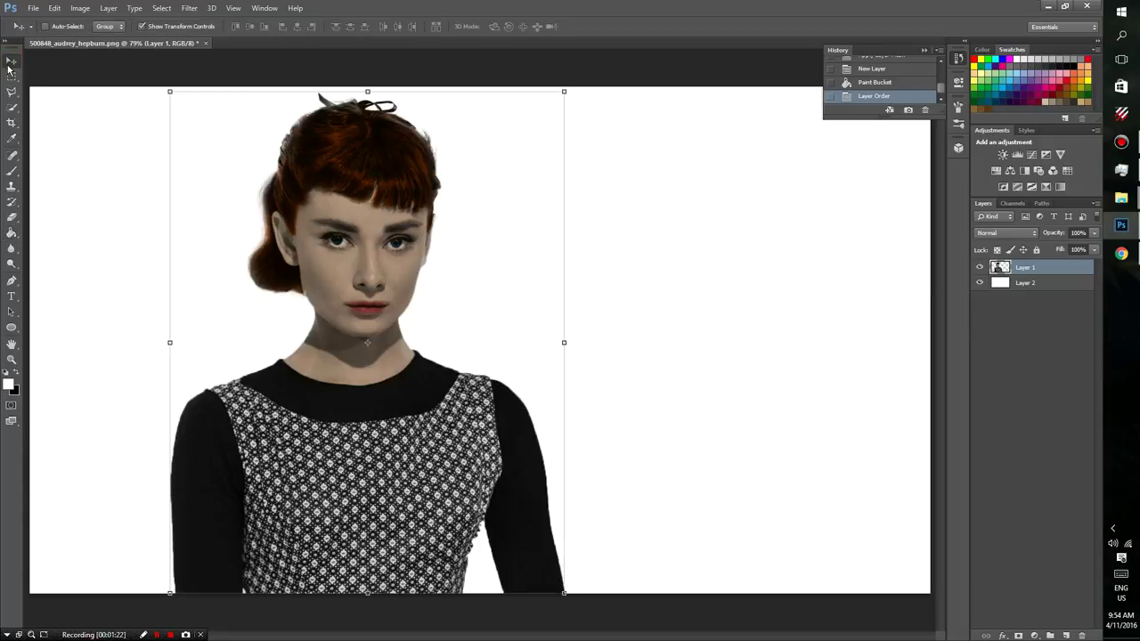
Move the portrait right toward the canvas centre and duplicate Layer 1 as 'Layer 1 copy'
{"action": "left_click_drag", "start_coordinate": [378, 295], "coordinate": [500, 298]}
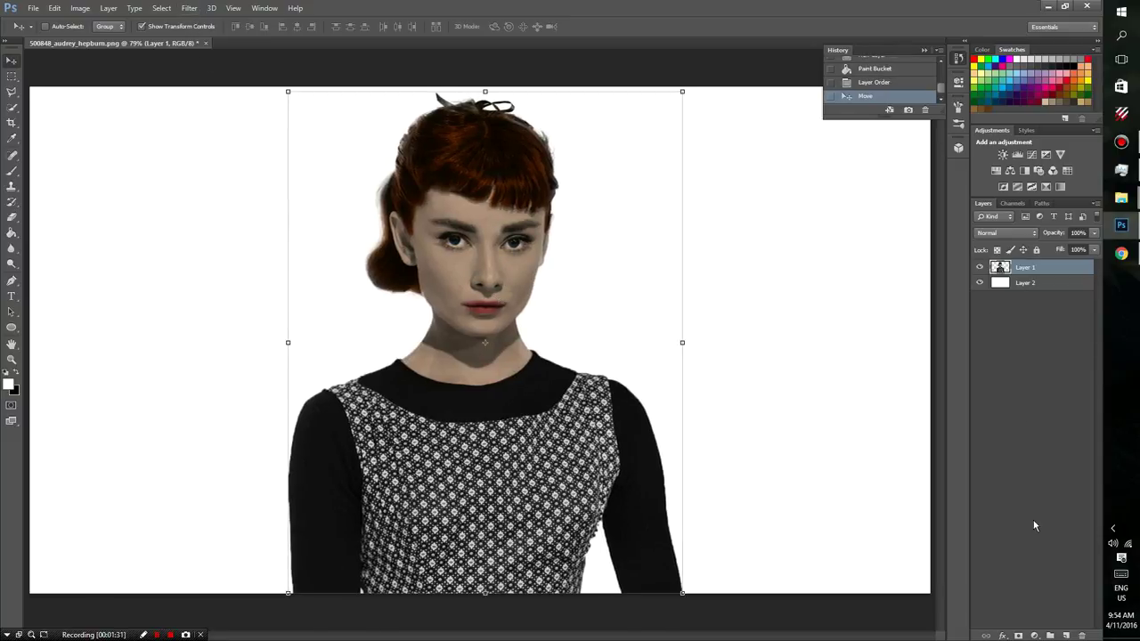
{"action": "right_click", "coordinate": [1031, 271]}
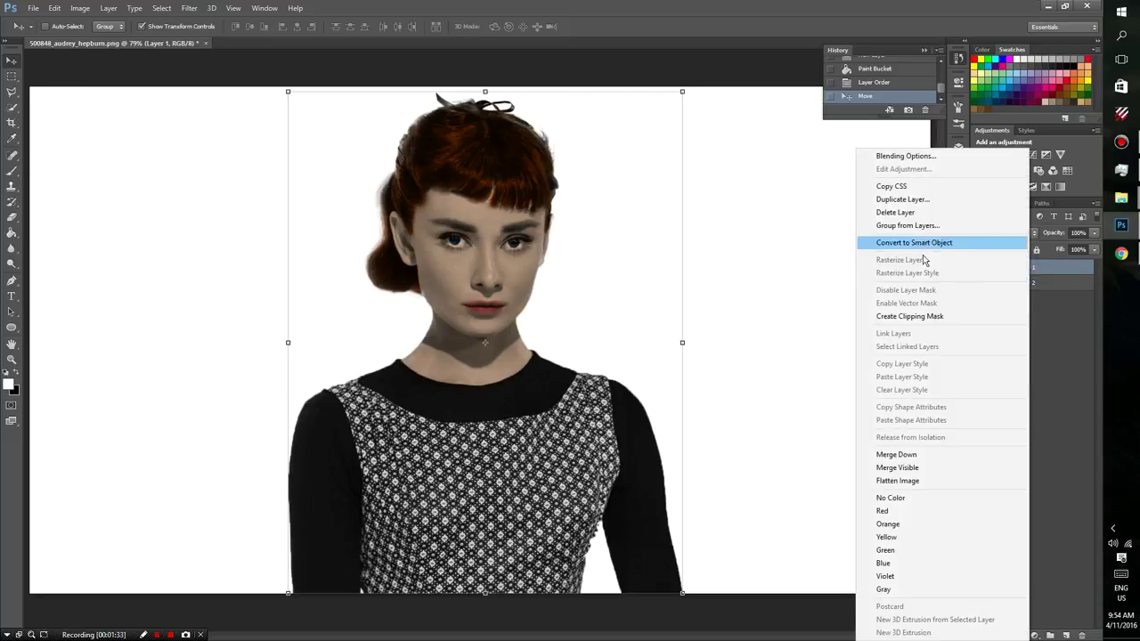
{"action": "left_click", "coordinate": [896, 202]}
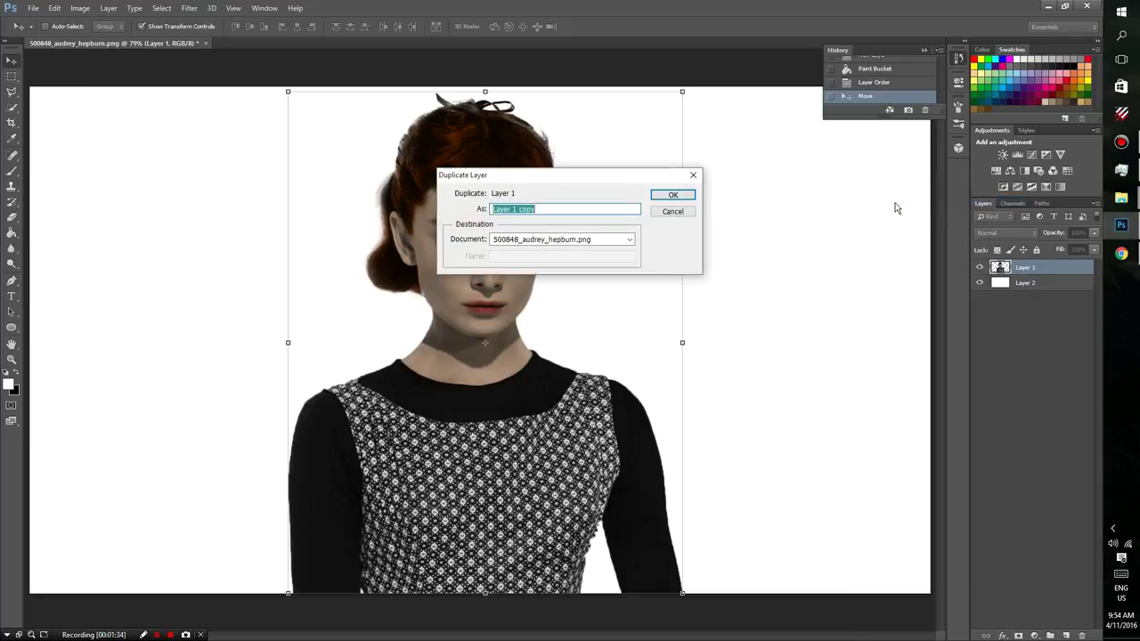
{"action": "left_click", "coordinate": [667, 194]}
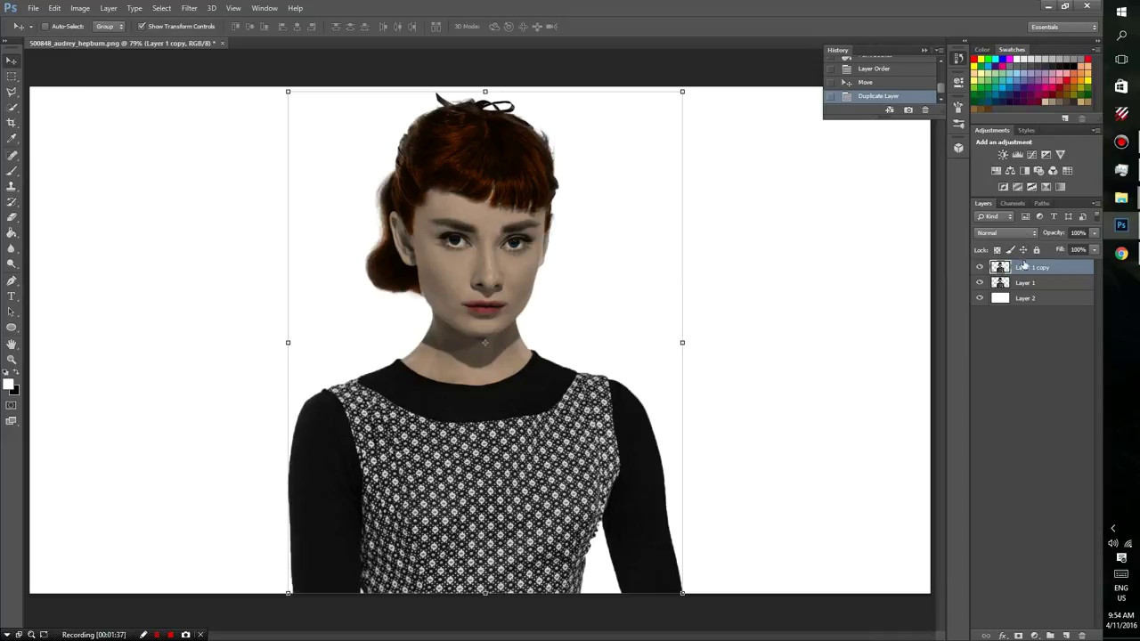
{"action": "left_click", "coordinate": [1026, 282]}
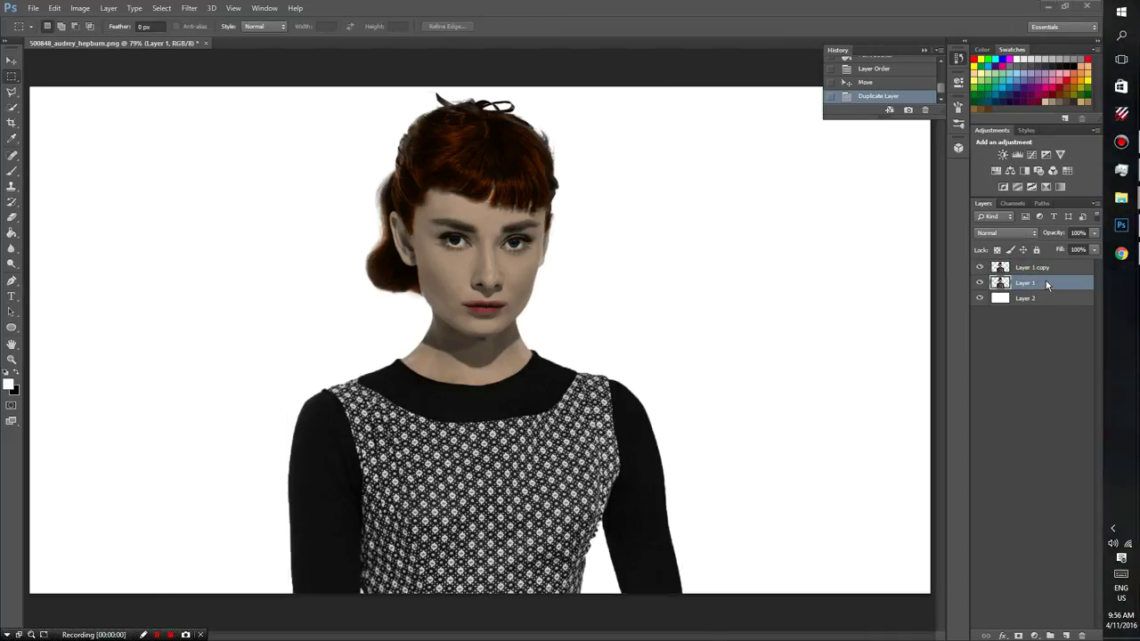
Open the Liquify filter on Layer 1 and enlarge the Forward Warp brush
{"action": "left_click", "coordinate": [1044, 282]}
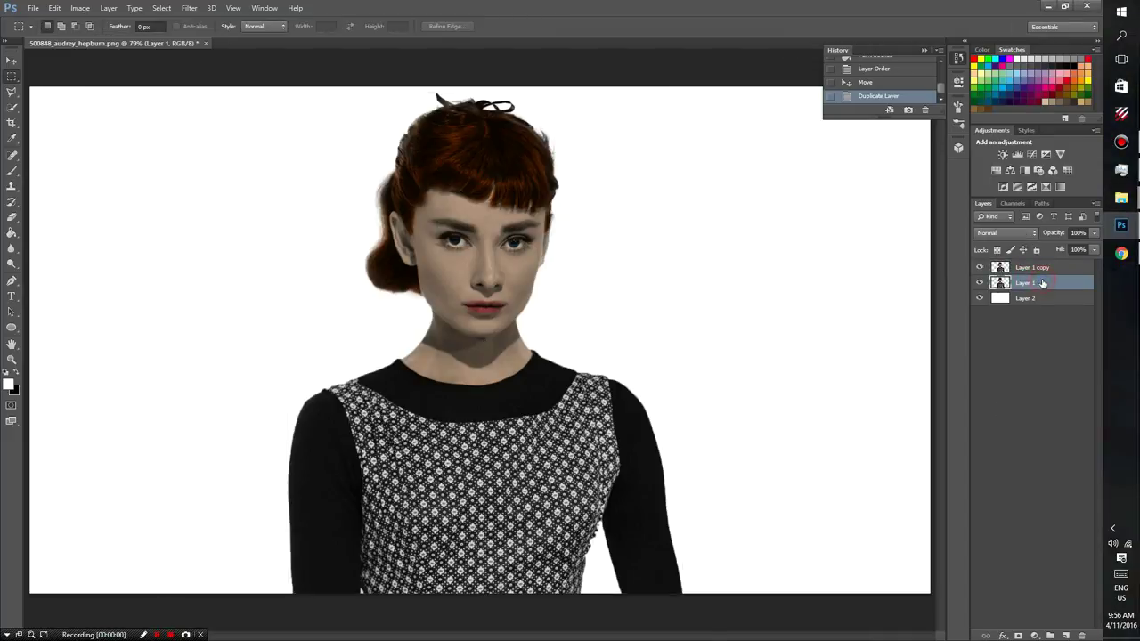
{"action": "left_click", "coordinate": [188, 9]}
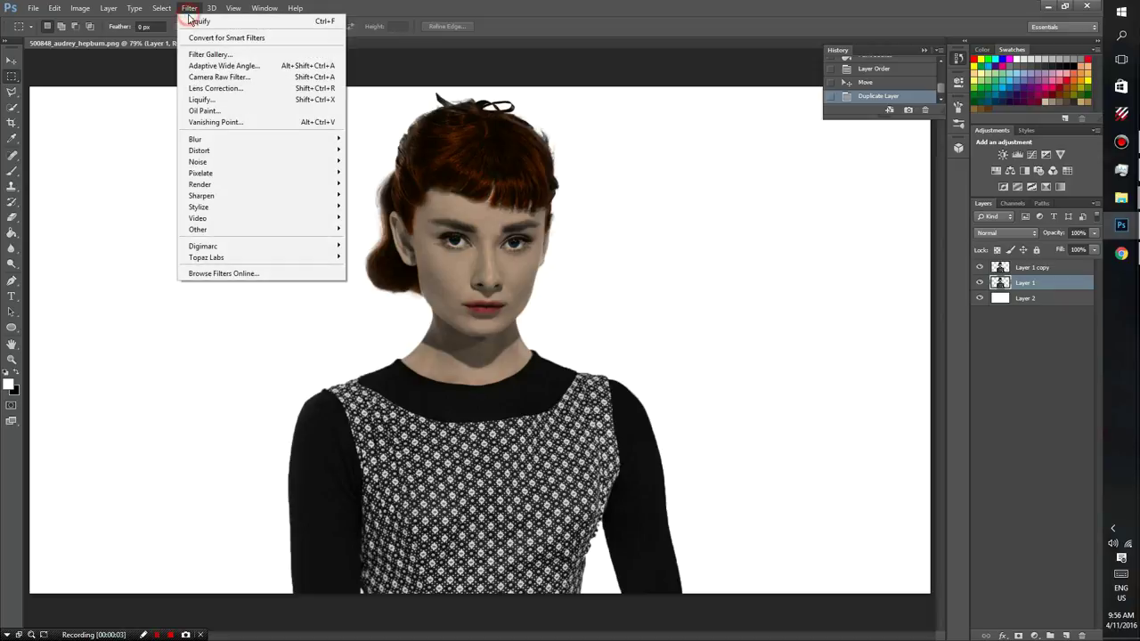
{"action": "left_click", "coordinate": [201, 100]}
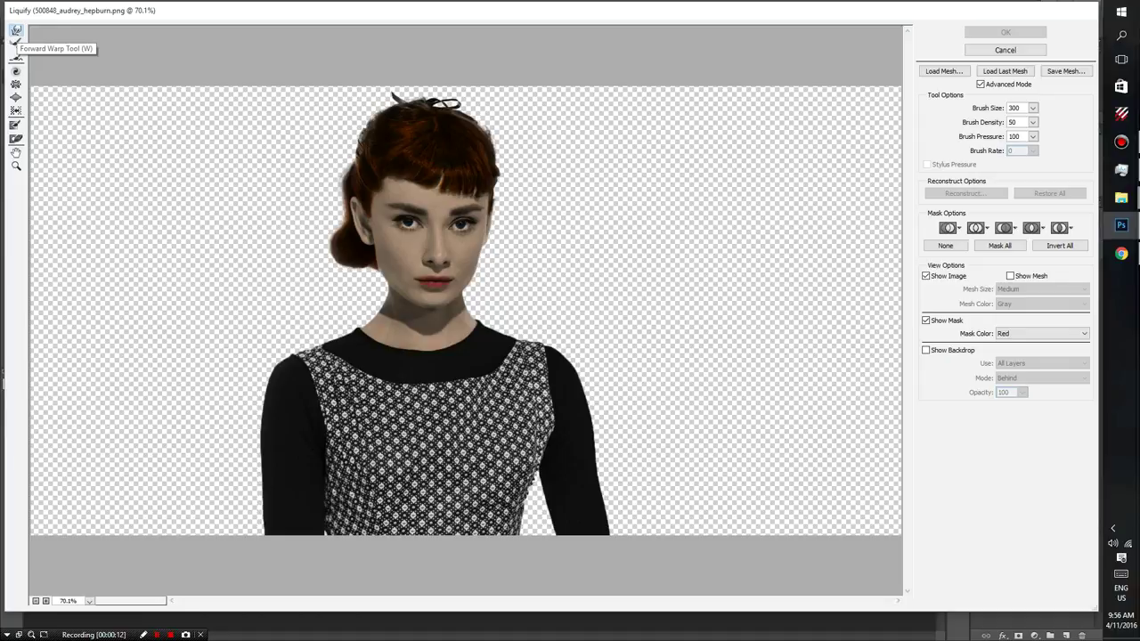
{"action": "left_click", "coordinate": [1033, 108]}
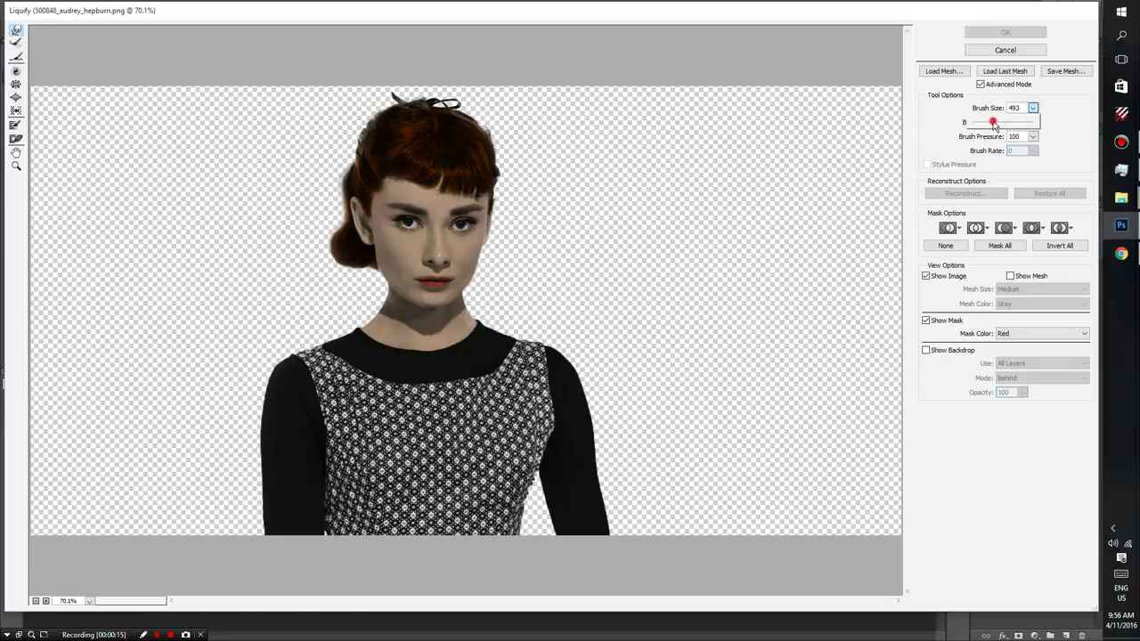
{"action": "left_click_drag", "start_coordinate": [989, 123], "coordinate": [991, 122]}
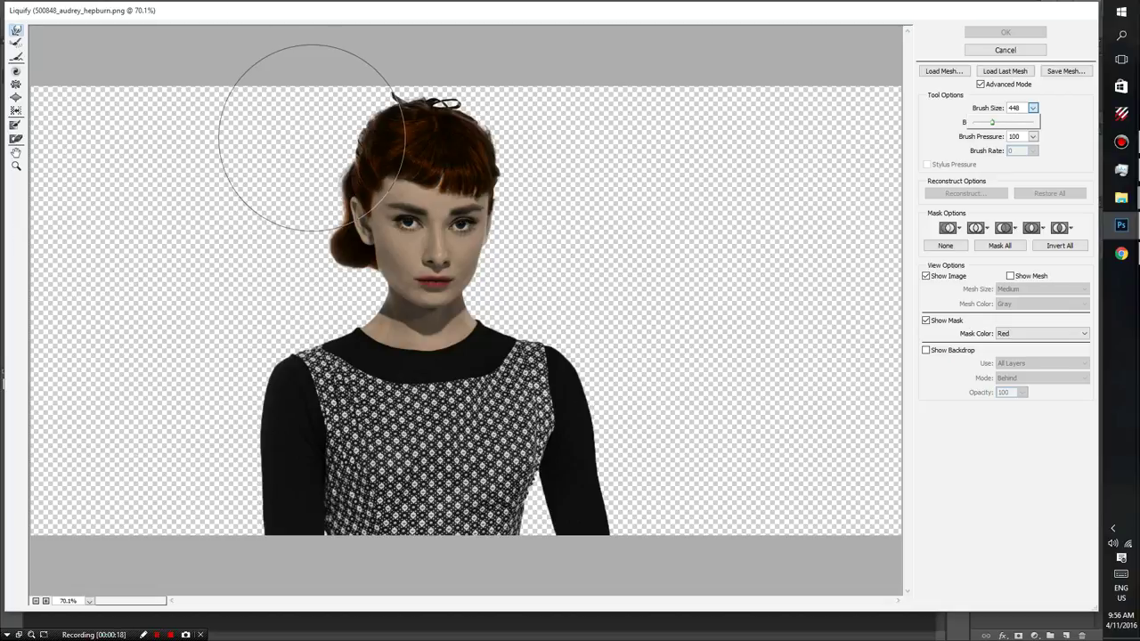
{"action": "left_click", "coordinate": [285, 109]}
Warp the hair, strands by the ear and left shoulder far to the left, then apply Liquify
{"action": "left_click_drag", "start_coordinate": [326, 128], "coordinate": [311, 129]}
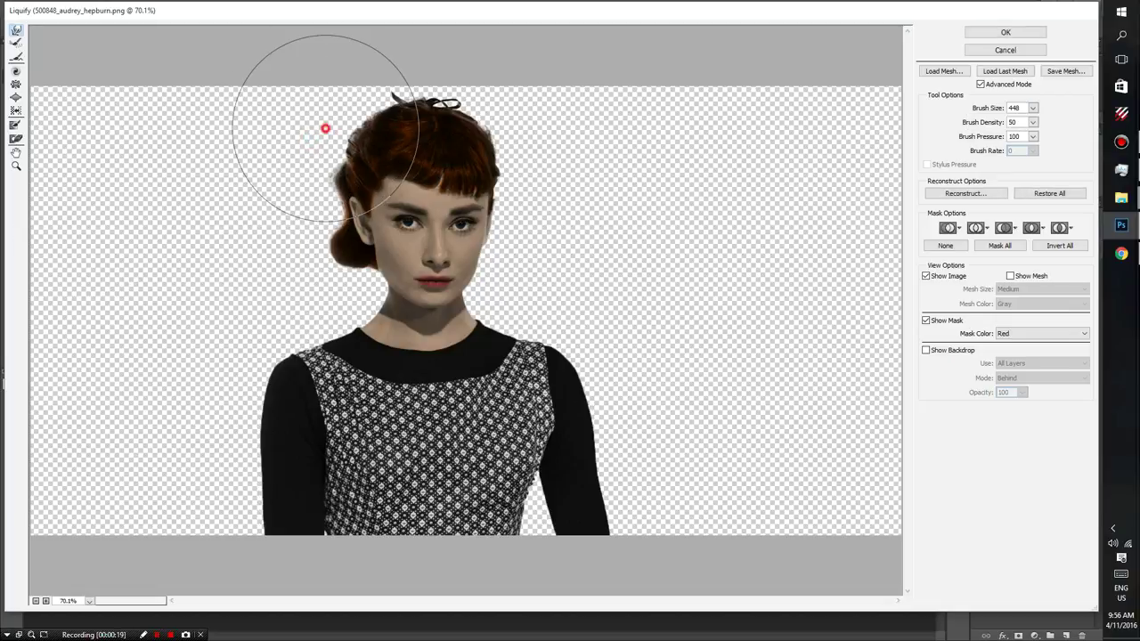
{"action": "left_click", "coordinate": [1033, 137]}
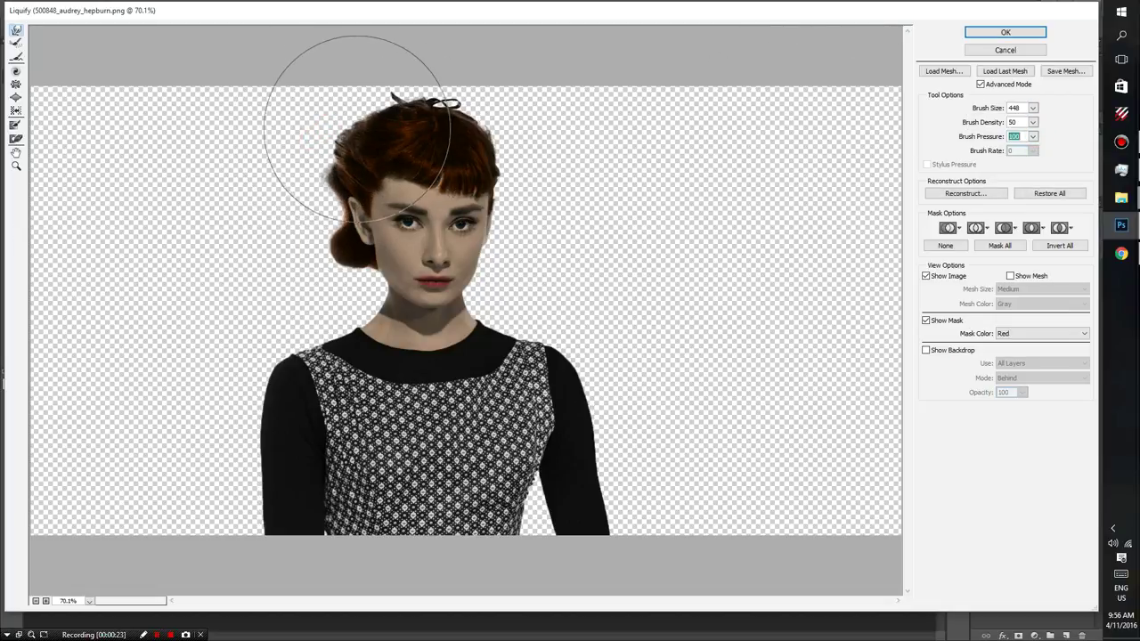
{"action": "left_click_drag", "start_coordinate": [347, 89], "coordinate": [242, 81]}
{"action": "left_click_drag", "start_coordinate": [352, 111], "coordinate": [189, 202]}
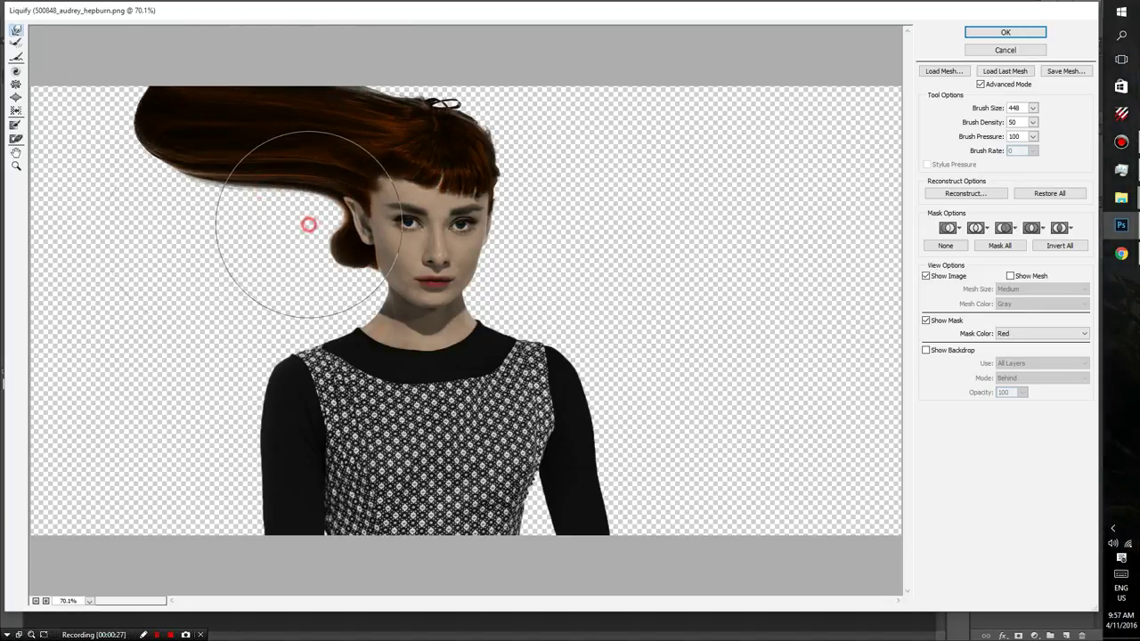
{"action": "mouse_move", "coordinate": [305, 224]}
{"action": "left_mouse_down"}
{"action": "mouse_move", "coordinate": [268, 223]}
{"action": "mouse_move", "coordinate": [242, 242]}
{"action": "mouse_move", "coordinate": [153, 190]}
{"action": "left_mouse_up"}
{"action": "mouse_move", "coordinate": [273, 229]}
{"action": "left_mouse_down"}
{"action": "mouse_move", "coordinate": [171, 178]}
{"action": "mouse_move", "coordinate": [114, 89]}
{"action": "left_mouse_up"}
{"action": "mouse_move", "coordinate": [331, 293]}
{"action": "left_mouse_down"}
{"action": "mouse_move", "coordinate": [286, 296]}
{"action": "mouse_move", "coordinate": [101, 433]}
{"action": "mouse_move", "coordinate": [127, 484]}
{"action": "left_mouse_up"}
{"action": "left_click", "coordinate": [1005, 33]}
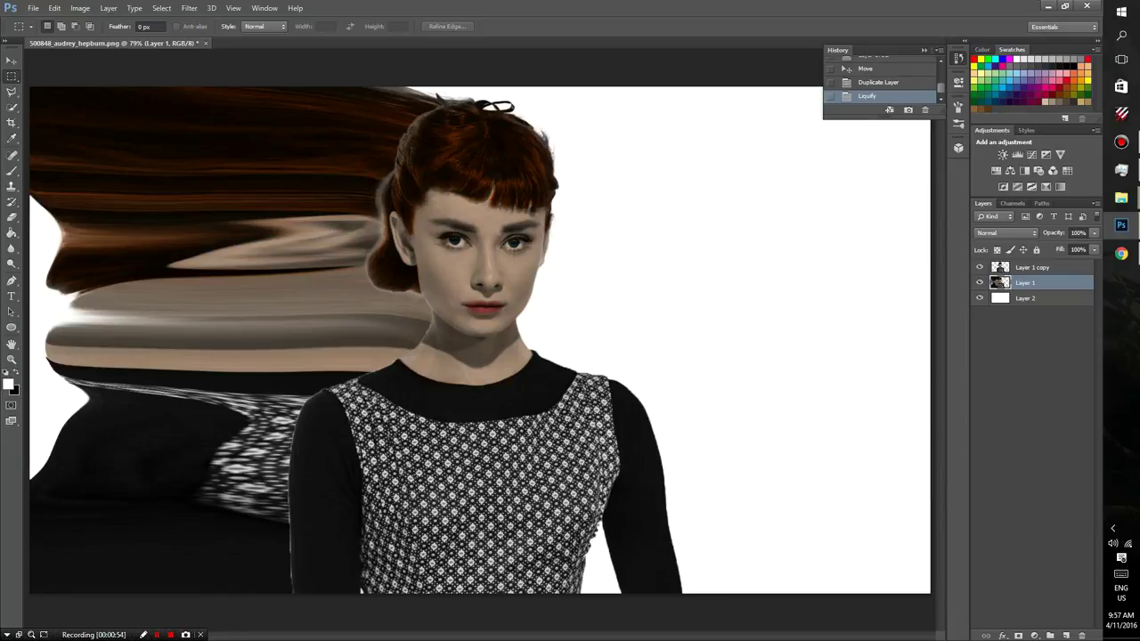
Add a layer mask to Layer 1 and fill it black to hide the streaks
{"action": "left_click", "coordinate": [1022, 635]}
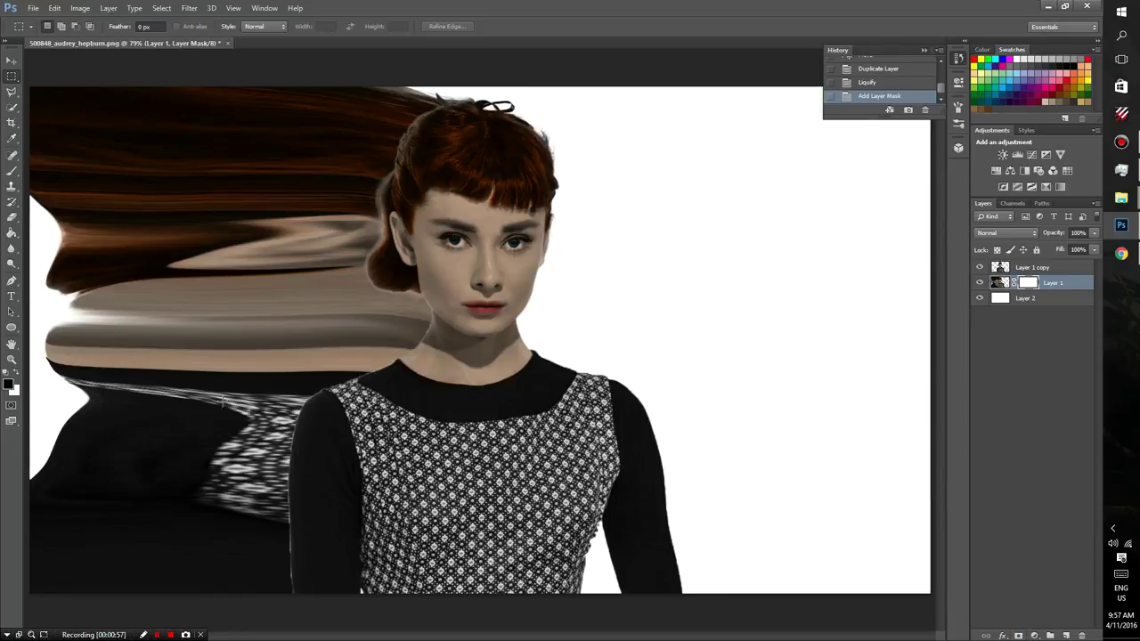
{"action": "left_click", "coordinate": [12, 233]}
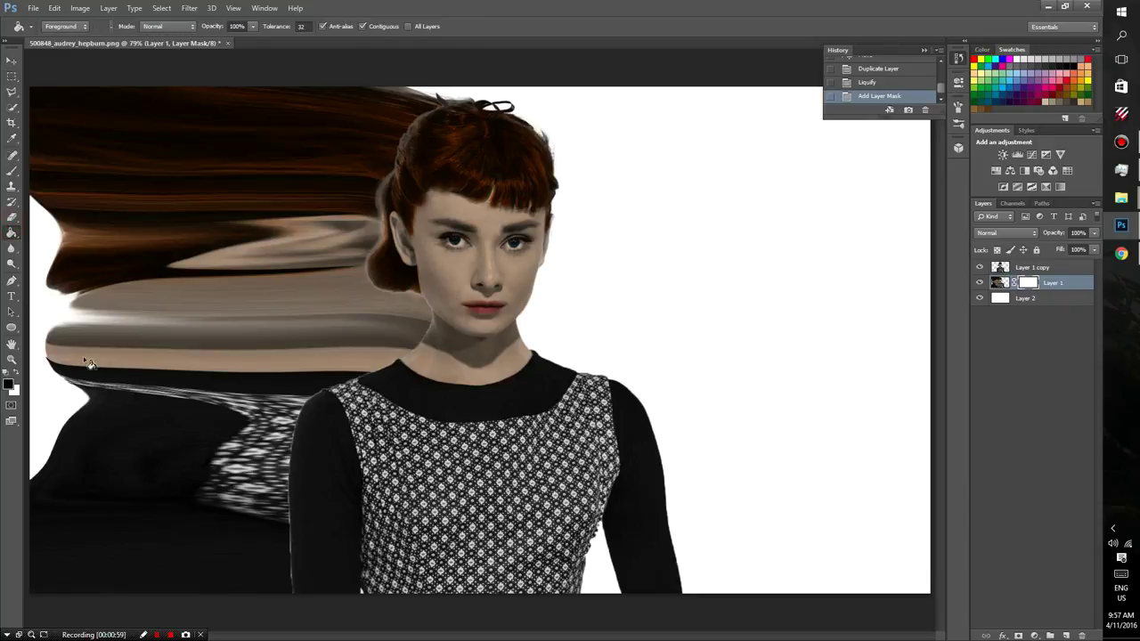
{"action": "left_click", "coordinate": [676, 218]}
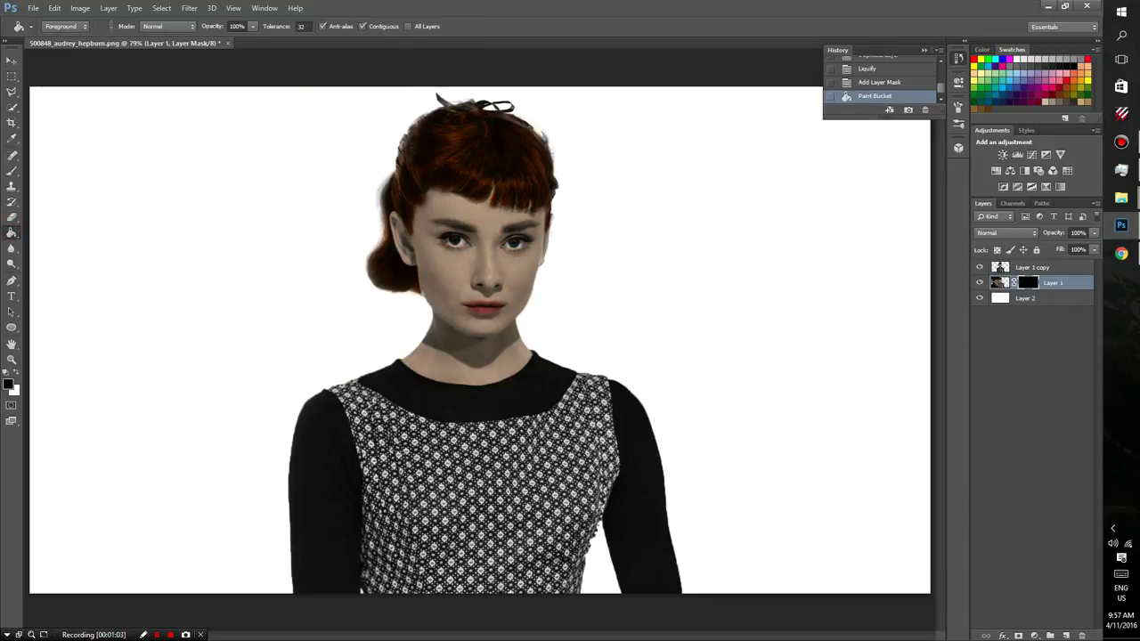
Give Layer 1 copy a white layer mask, then target Layer 1's mask again
{"action": "left_click", "coordinate": [1056, 269]}
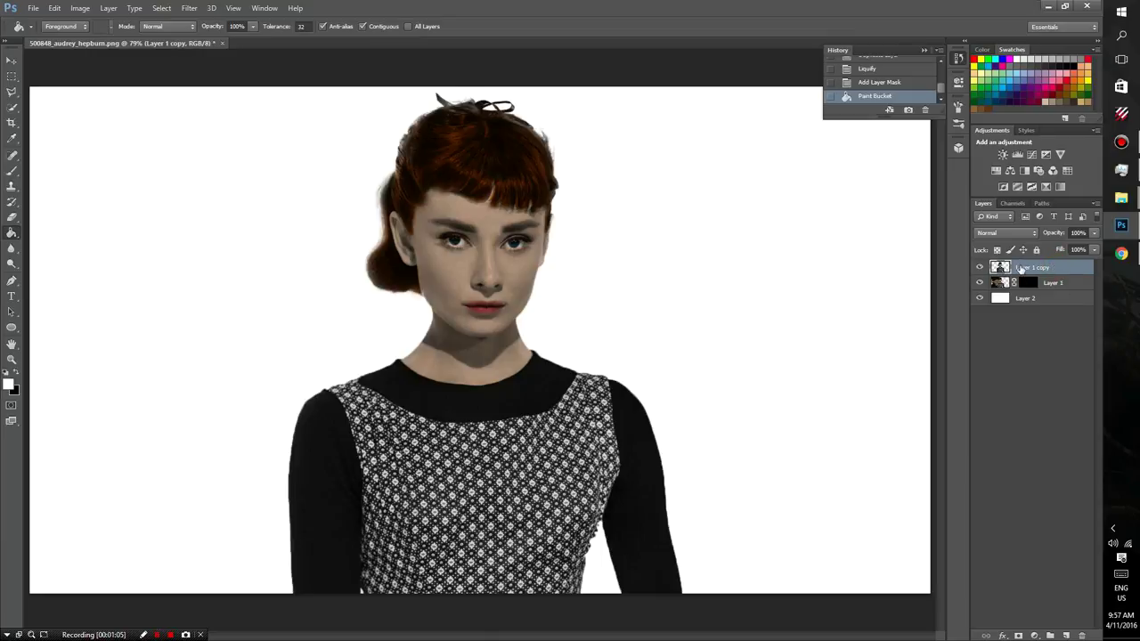
{"action": "left_click", "coordinate": [1020, 636]}
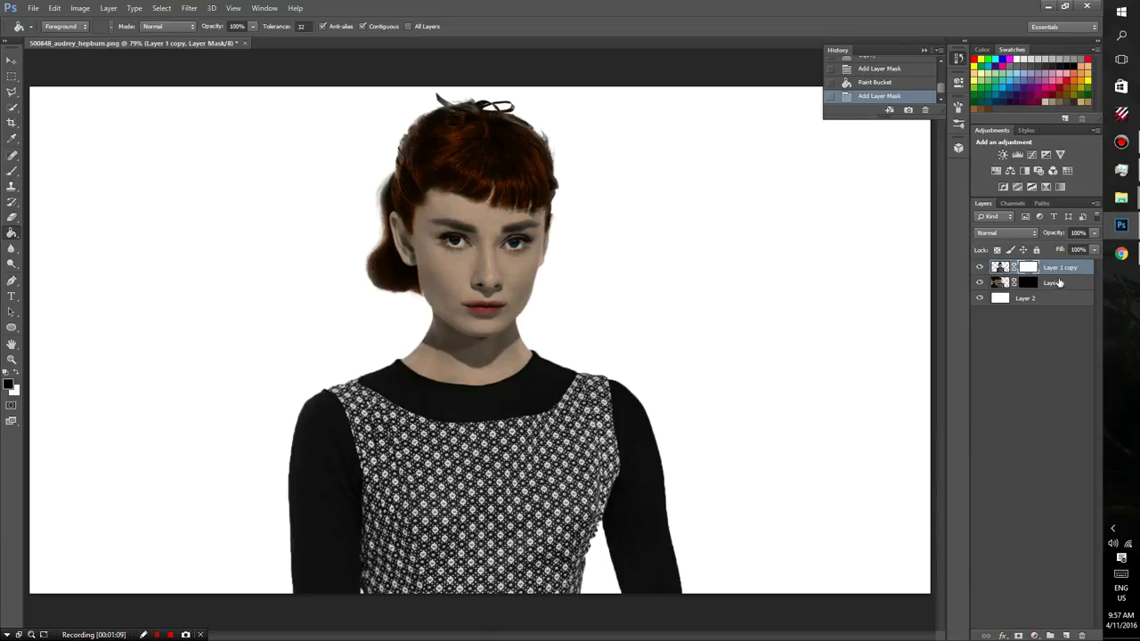
{"action": "left_click", "coordinate": [1031, 282]}
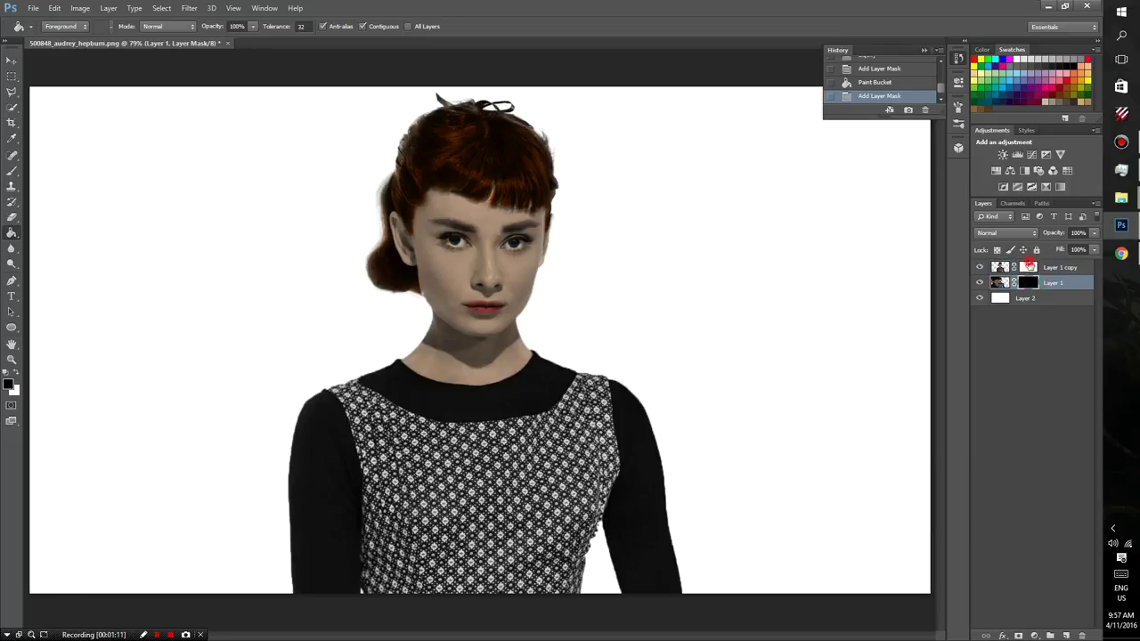
{"action": "left_click", "coordinate": [1029, 282]}
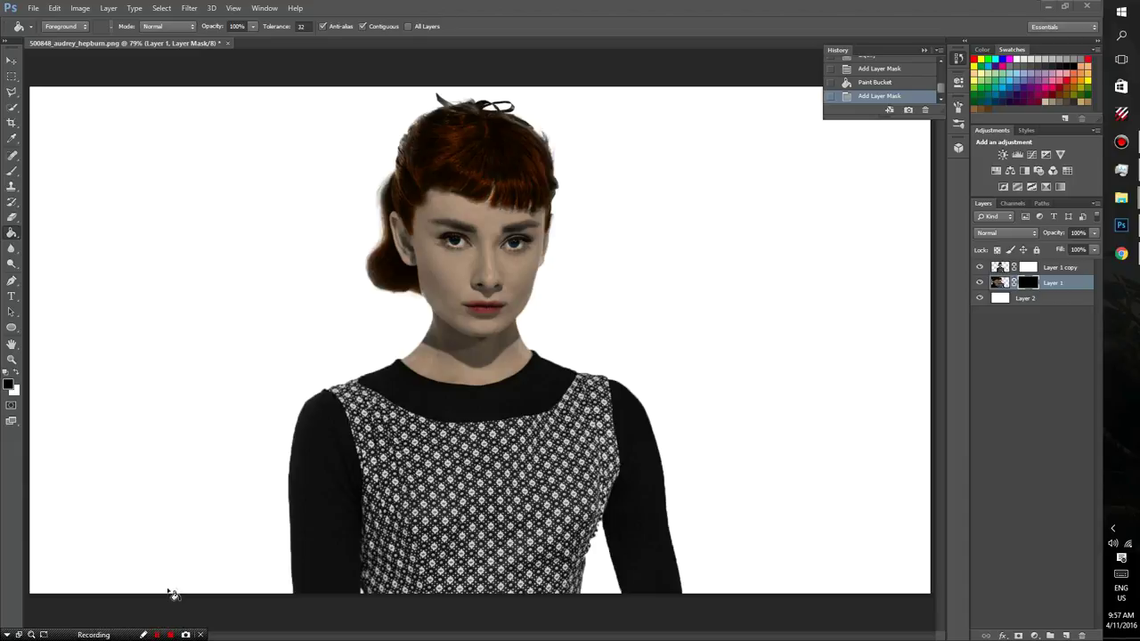
Set up the Brush tool with white foreground and a smoke-shaped brush tip
{"action": "left_click", "coordinate": [12, 172]}
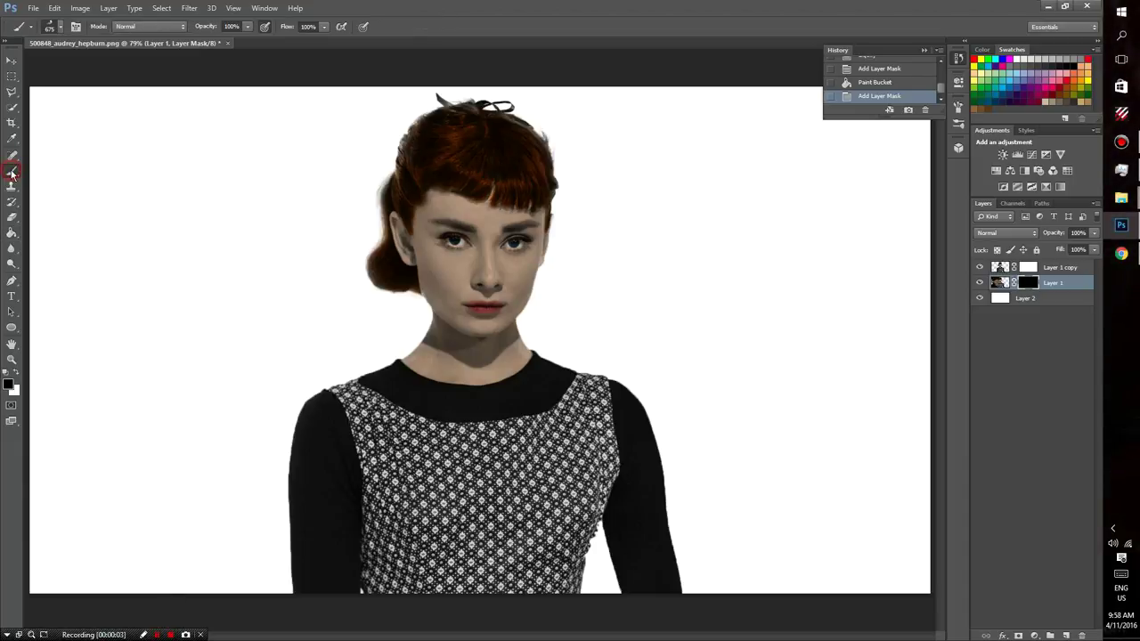
{"action": "left_click", "coordinate": [18, 373]}
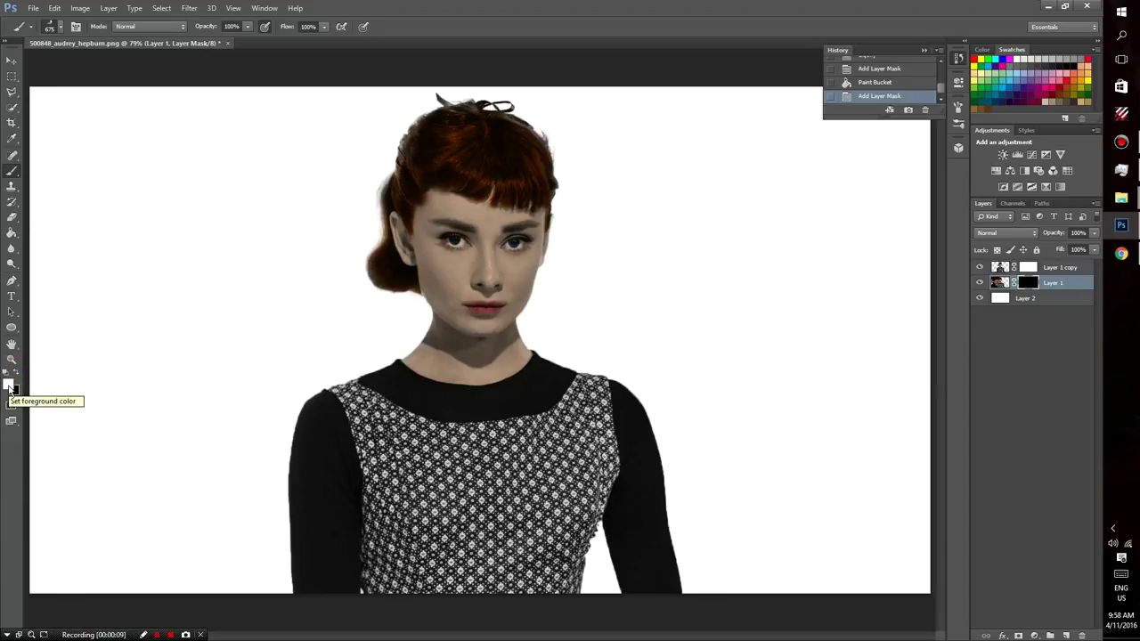
{"action": "right_click", "coordinate": [450, 252]}
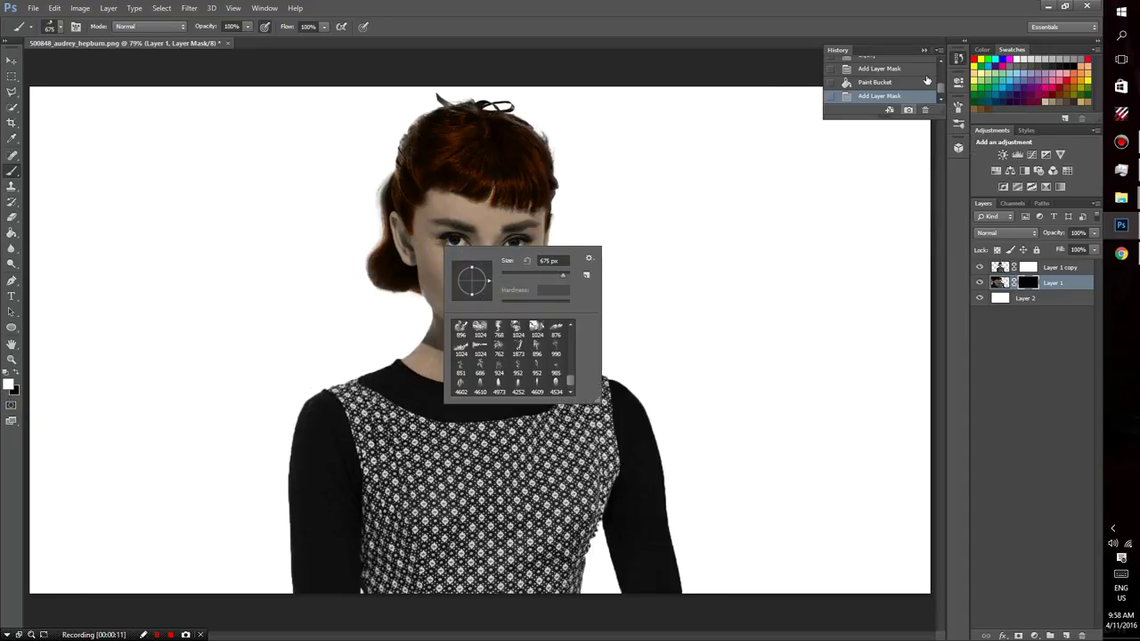
{"action": "left_click", "coordinate": [958, 106]}
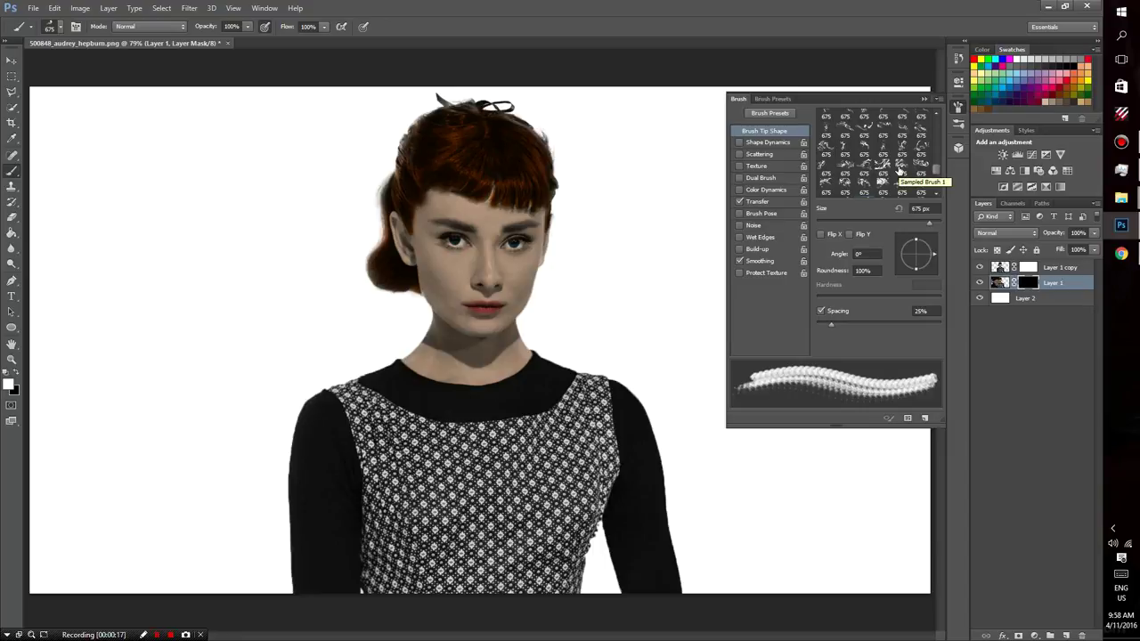
{"action": "left_click", "coordinate": [902, 151]}
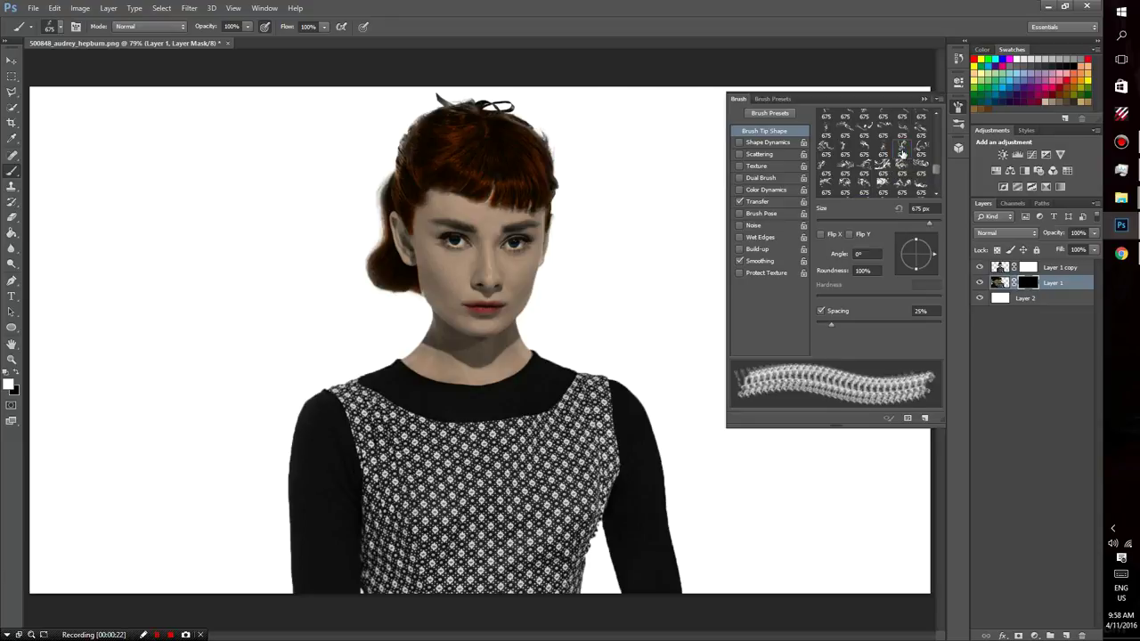
Stamp smoke left of the face on Layer 1's mask and pick other smoke tips
{"action": "left_click", "coordinate": [348, 348]}
{"action": "scroll", "coordinate": [878, 189], "scroll_direction": "down", "scroll_amount": 1}
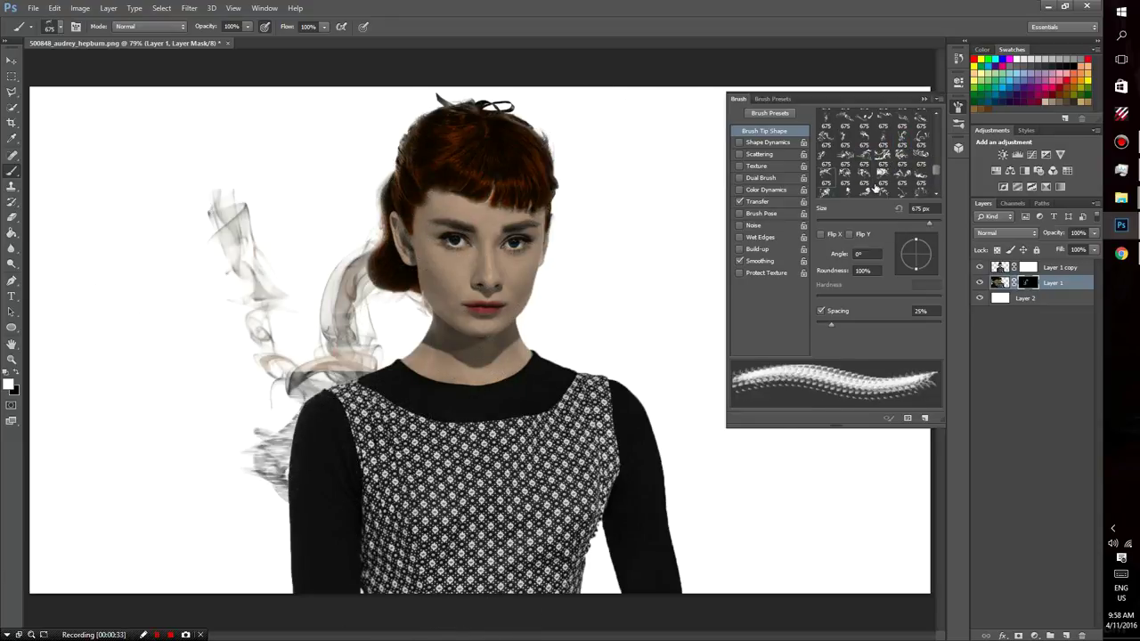
{"action": "left_click", "coordinate": [878, 189]}
{"action": "scroll", "coordinate": [878, 160], "scroll_direction": "down", "scroll_amount": 1}
{"action": "left_click", "coordinate": [903, 142]}
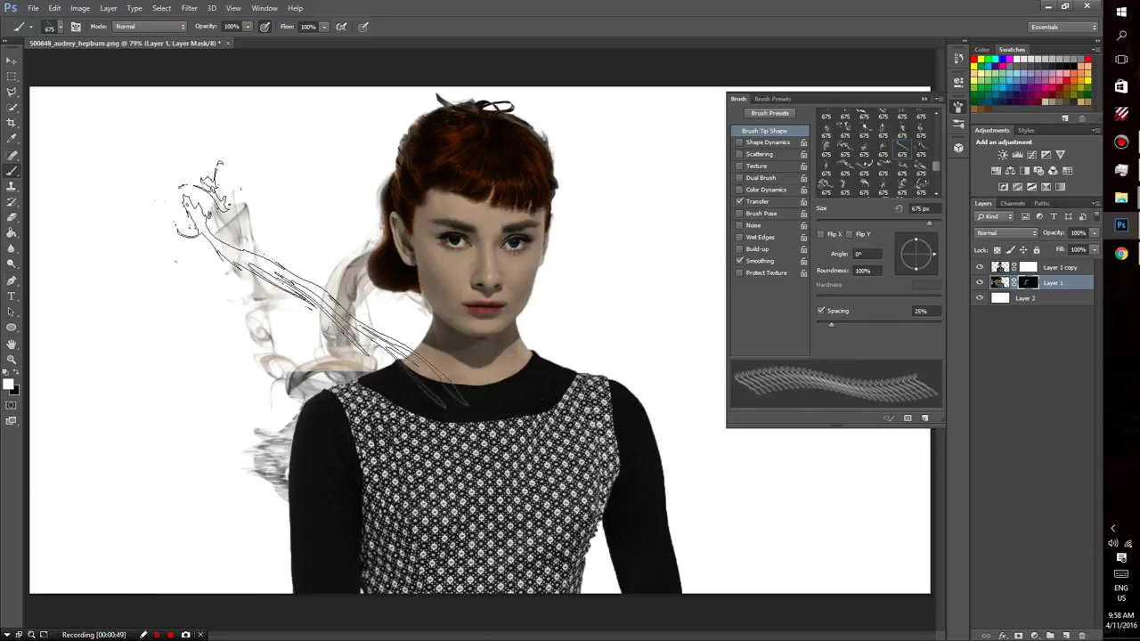
Stamp more smoke wisps beside the face and around the hair, cycling through smoke tips
{"action": "left_click", "coordinate": [294, 277]}
{"action": "key", "text": "period"}
{"action": "left_click", "coordinate": [357, 294]}
{"action": "left_click", "coordinate": [268, 481]}
{"action": "key", "text": "period"}
{"action": "left_click", "coordinate": [348, 232]}
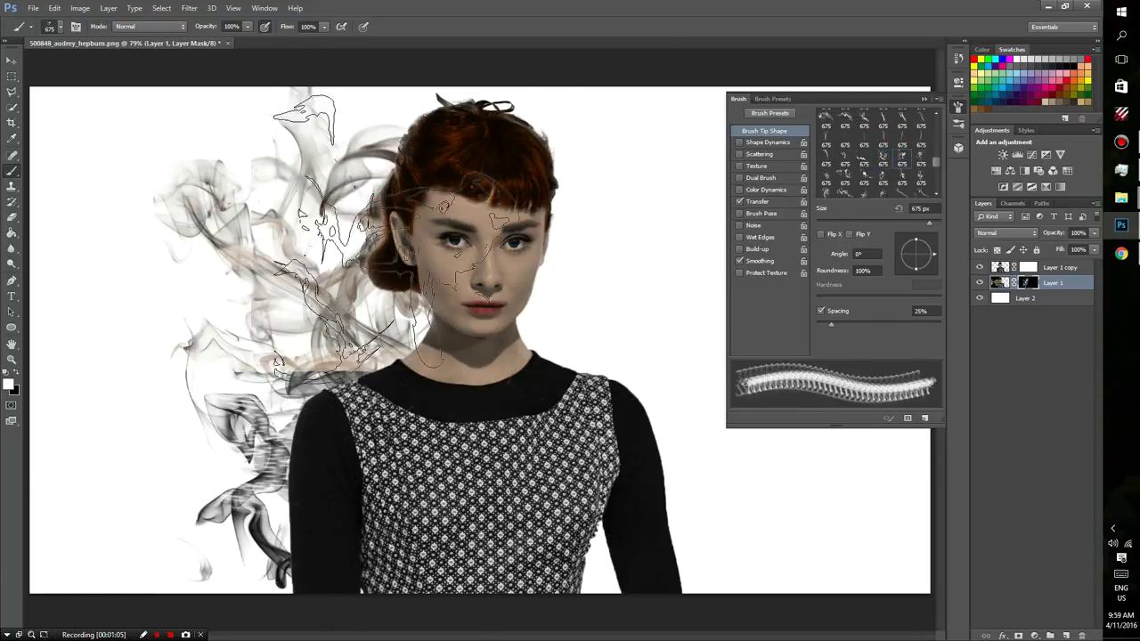
{"action": "key", "text": "period"}
{"action": "key", "text": "period"}
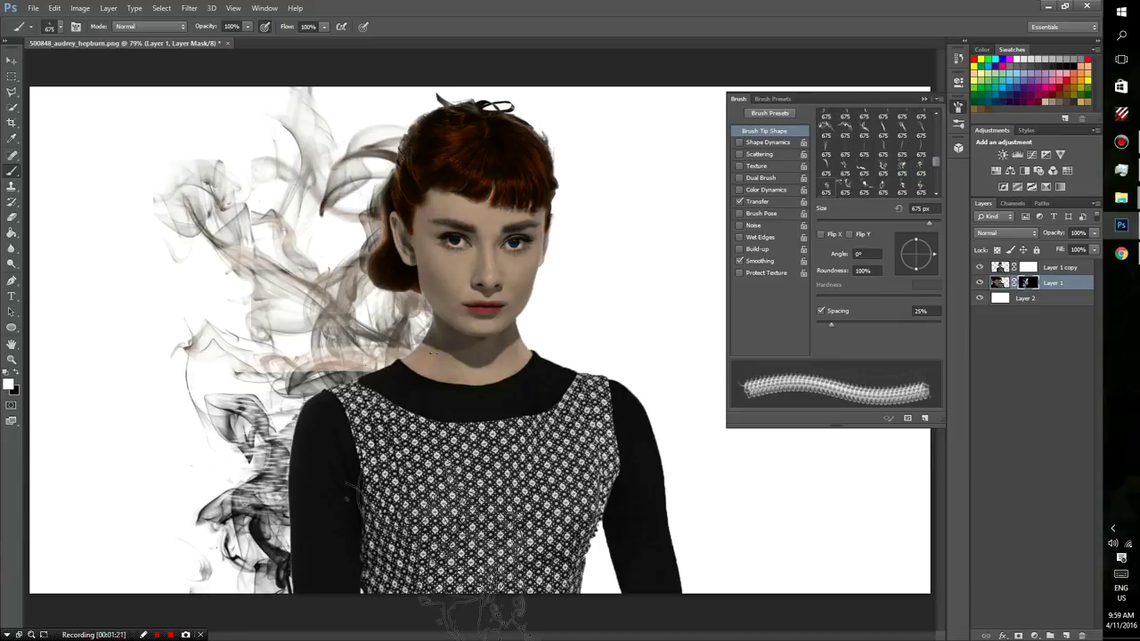
{"action": "left_click", "coordinate": [356, 285]}
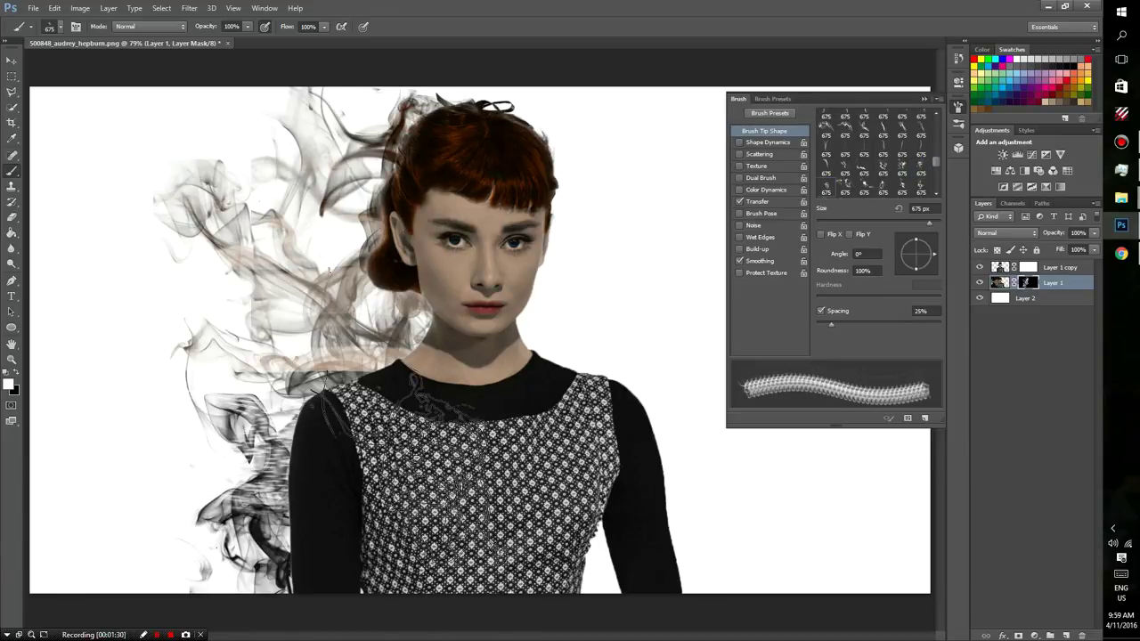
Target Layer 1 copy's mask with the Eraser using the 675 px smoke brush tip
{"action": "left_click", "coordinate": [1029, 268]}
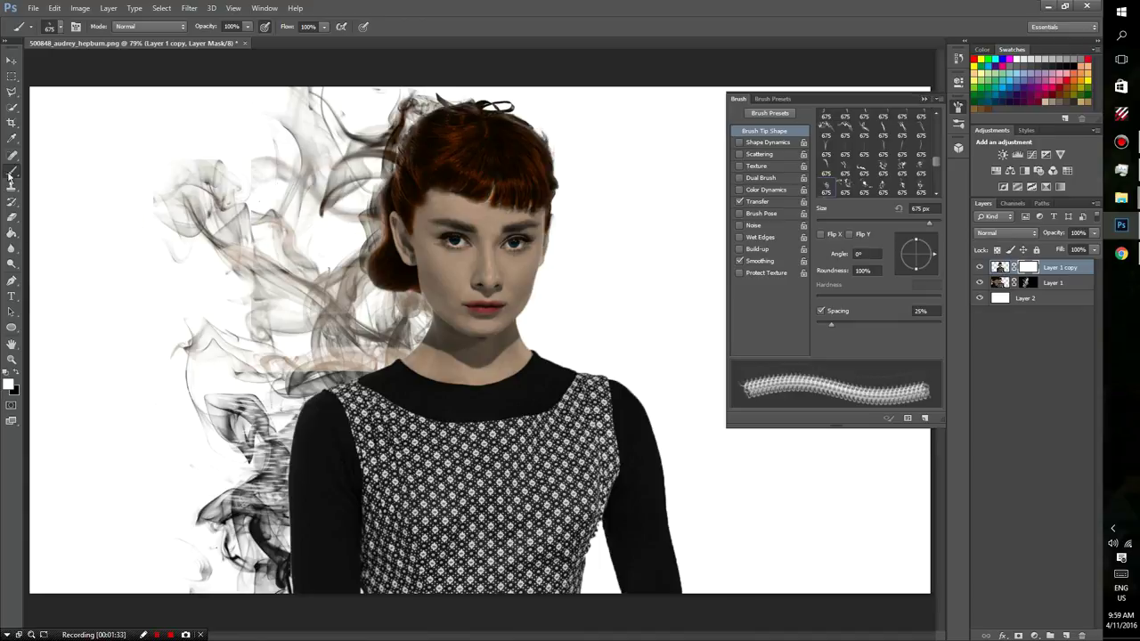
{"action": "left_click", "coordinate": [13, 231]}
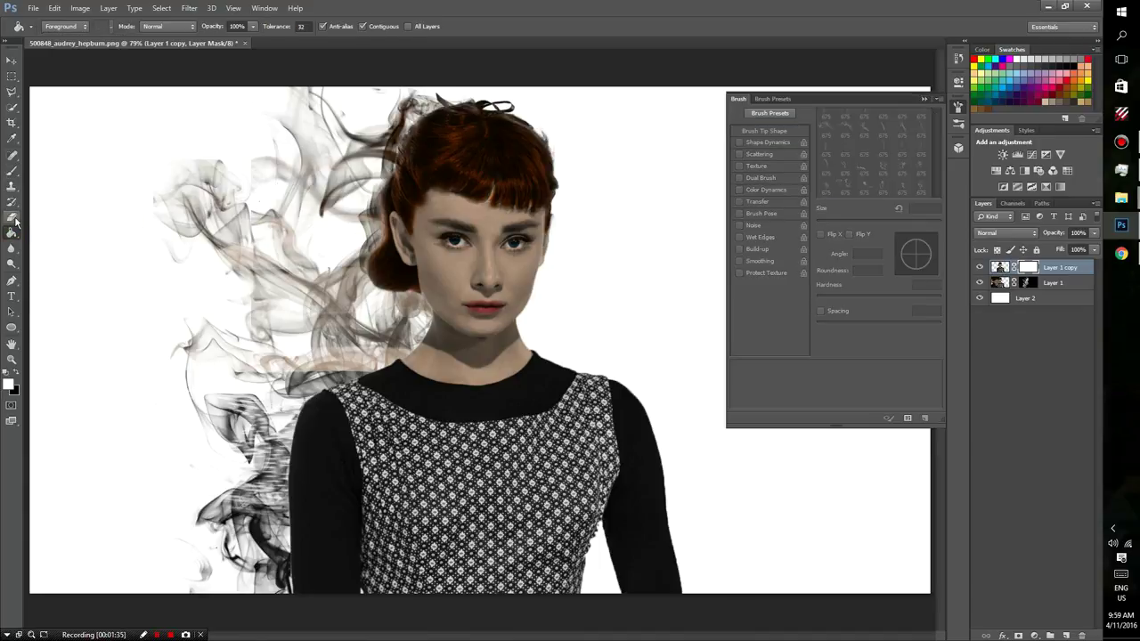
{"action": "left_click", "coordinate": [14, 220], "text": "alt"}
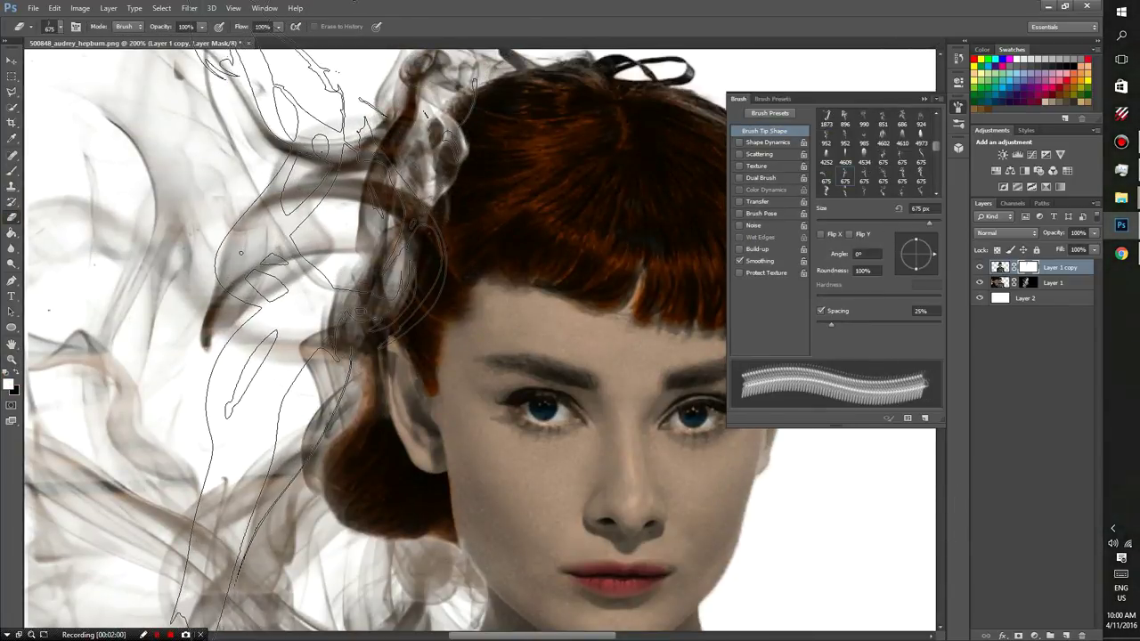
{"action": "key", "text": "bracketleft"}
{"action": "key", "text": "bracketleft"}
{"action": "key", "text": "bracketleft"}
{"action": "key", "text": "bracketleft"}
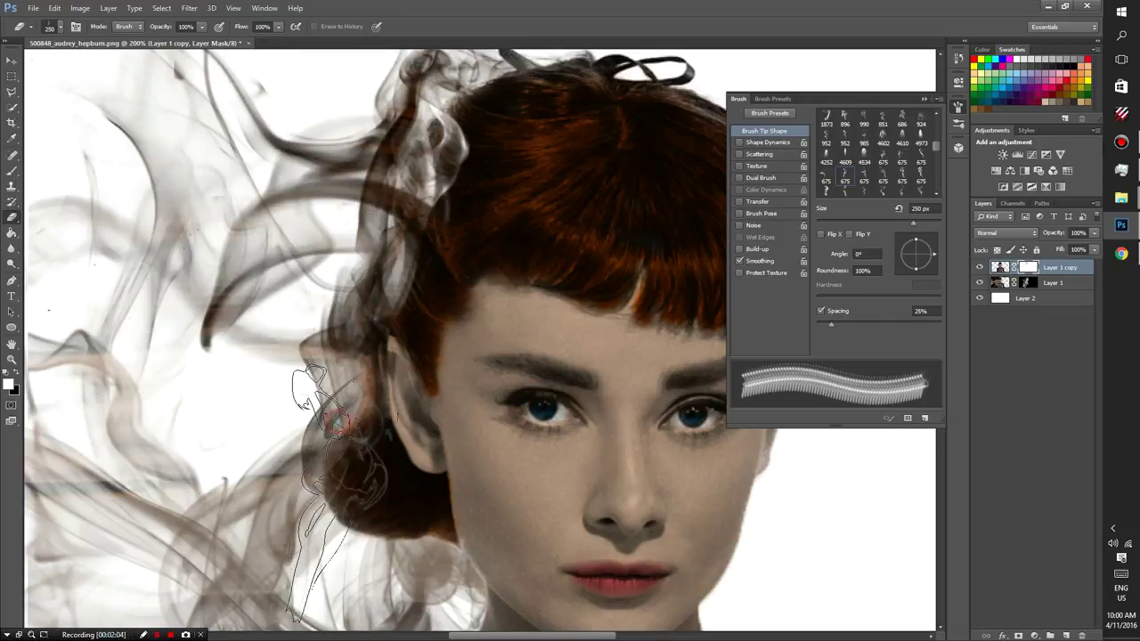
{"action": "scroll", "coordinate": [345, 492], "scroll_direction": "down", "scroll_amount": 2}
{"action": "scroll", "coordinate": [346, 492], "scroll_direction": "down", "scroll_amount": 4}
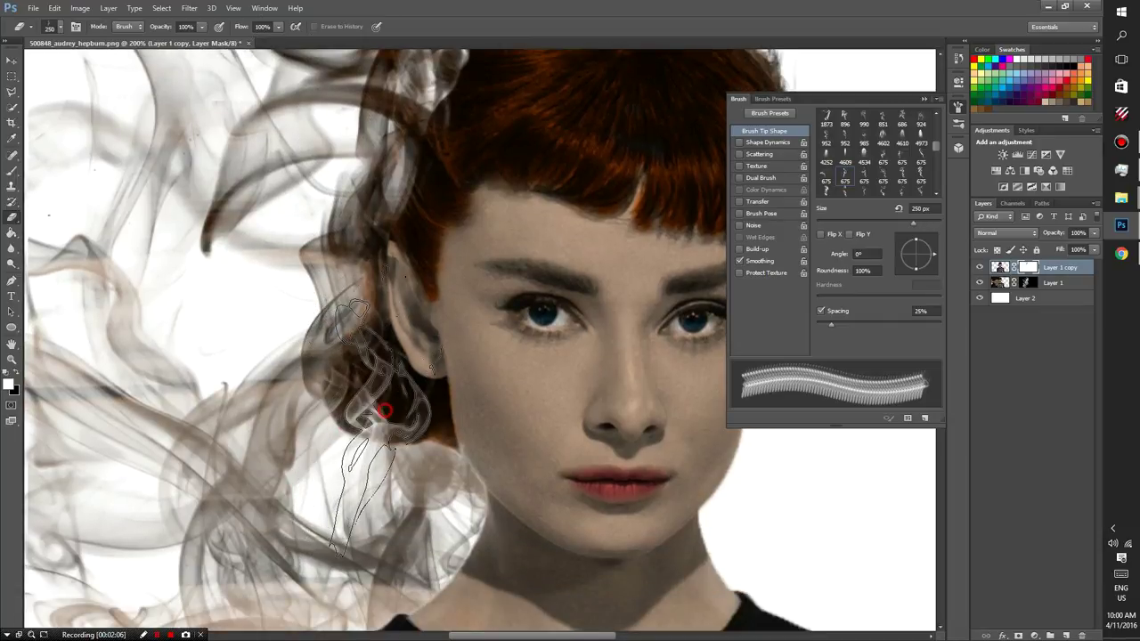
{"action": "left_click", "coordinate": [883, 182]}
Erase smoke shapes into the portrait's left side, then switch to the 851 px smoke tip
{"action": "scroll", "coordinate": [934, 221], "scroll_direction": "down", "scroll_amount": 7}
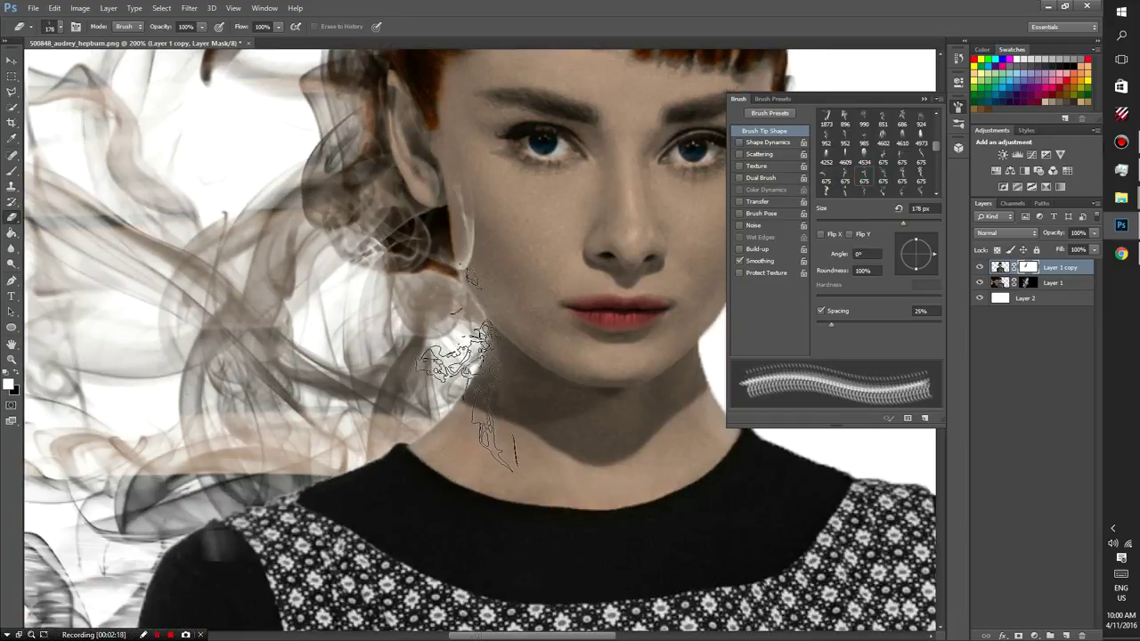
{"action": "scroll", "coordinate": [160, 401], "scroll_direction": "down", "scroll_amount": 3}
{"action": "scroll", "coordinate": [160, 401], "scroll_direction": "down", "scroll_amount": 10}
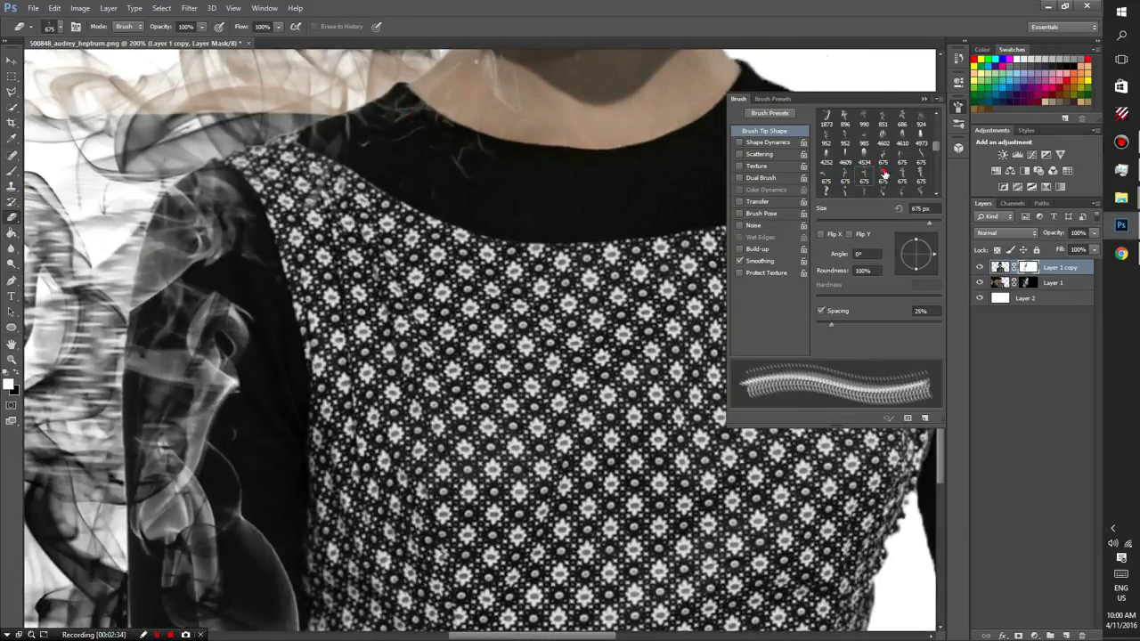
{"action": "scroll", "coordinate": [179, 356], "scroll_direction": "down", "scroll_amount": 3}
{"action": "scroll", "coordinate": [178, 356], "scroll_direction": "up", "scroll_amount": 3}
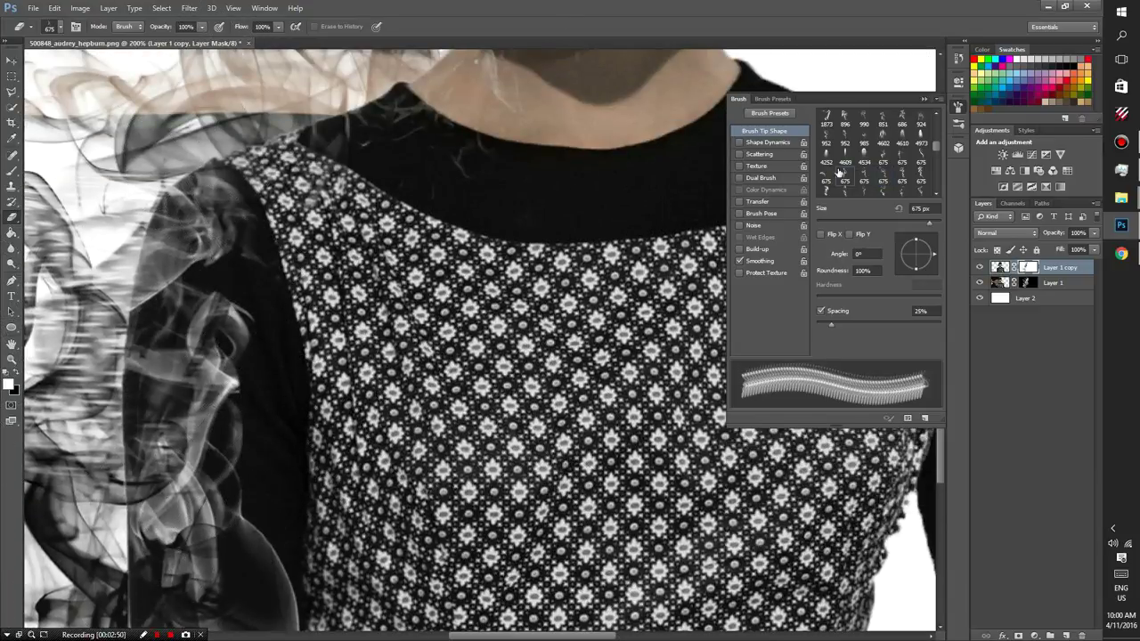
{"action": "left_click", "coordinate": [331, 318]}
{"action": "scroll", "coordinate": [331, 318], "scroll_direction": "up", "scroll_amount": 5}
{"action": "left_click", "coordinate": [883, 116]}
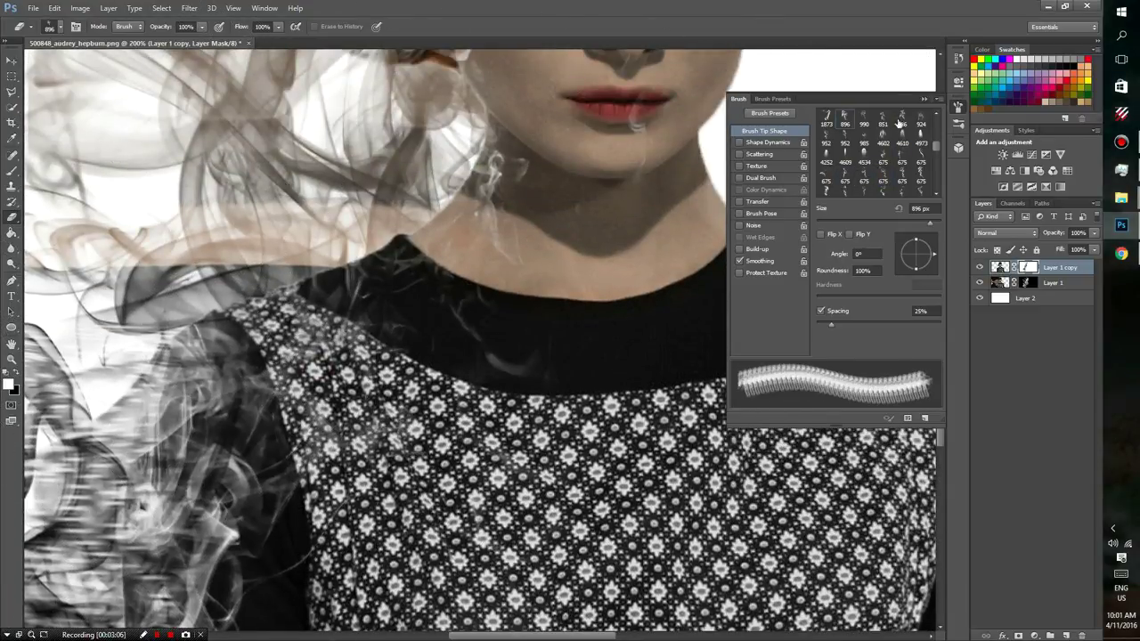
{"action": "scroll", "coordinate": [178, 311], "scroll_direction": "down", "scroll_amount": 4}
{"action": "scroll", "coordinate": [357, 357], "scroll_direction": "down", "scroll_amount": 3}
{"action": "scroll", "coordinate": [357, 356], "scroll_direction": "up", "scroll_amount": 3}
Fit the whole portrait in view and choose a 30 px hard round brush
{"action": "key", "text": "ctrl+0"}
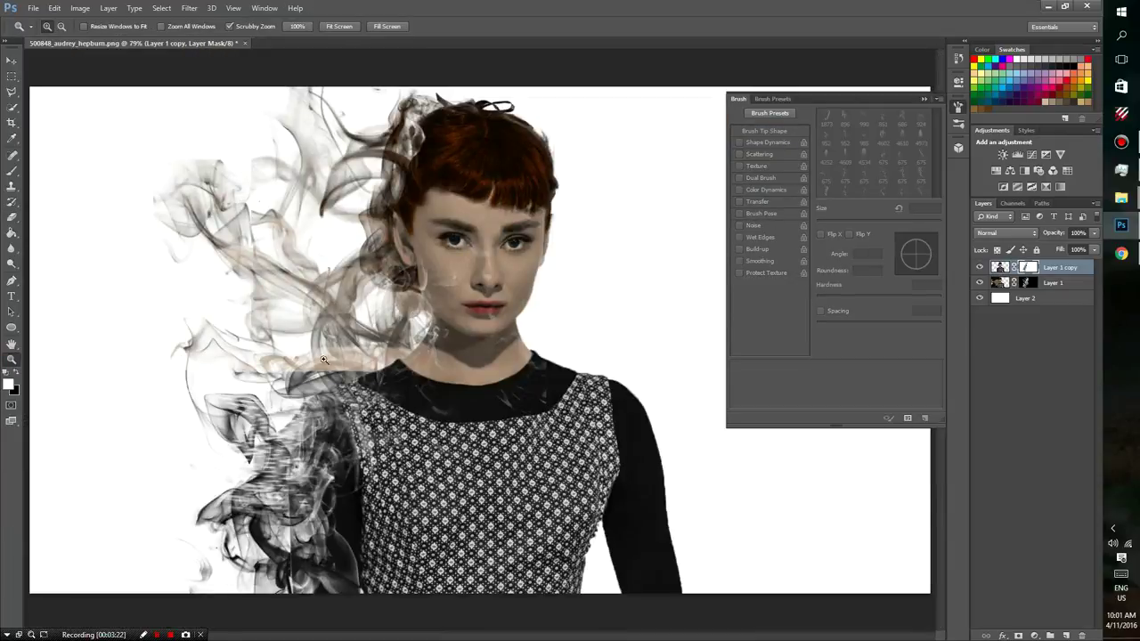
{"action": "key", "text": "b"}
{"action": "scroll", "coordinate": [906, 178], "scroll_direction": "up", "scroll_amount": 10}
{"action": "left_click", "coordinate": [844, 114]}
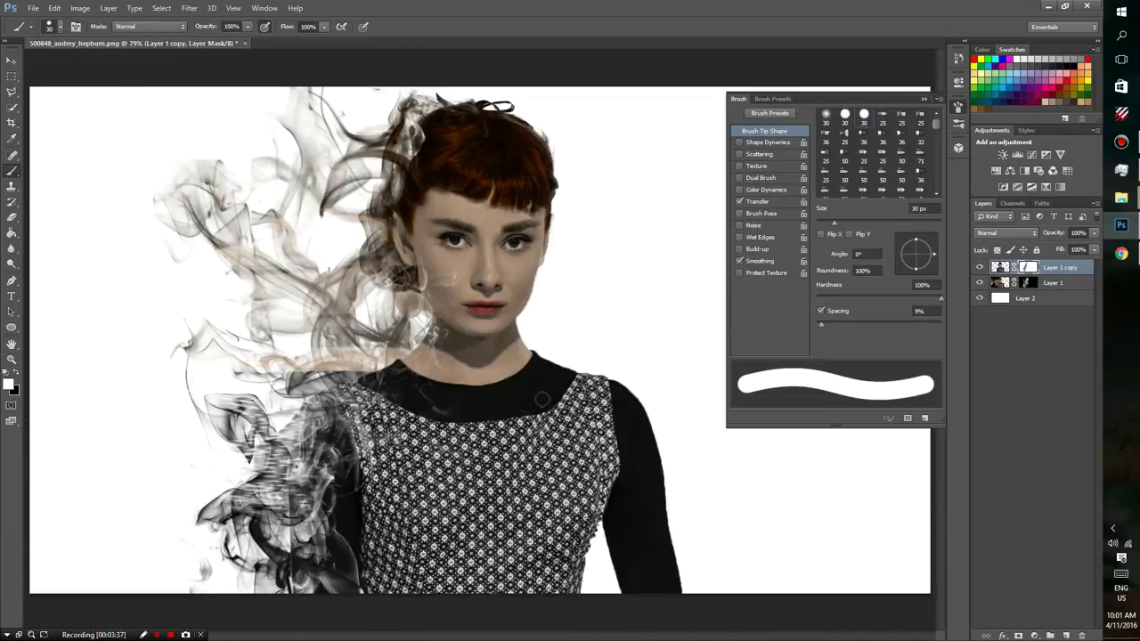